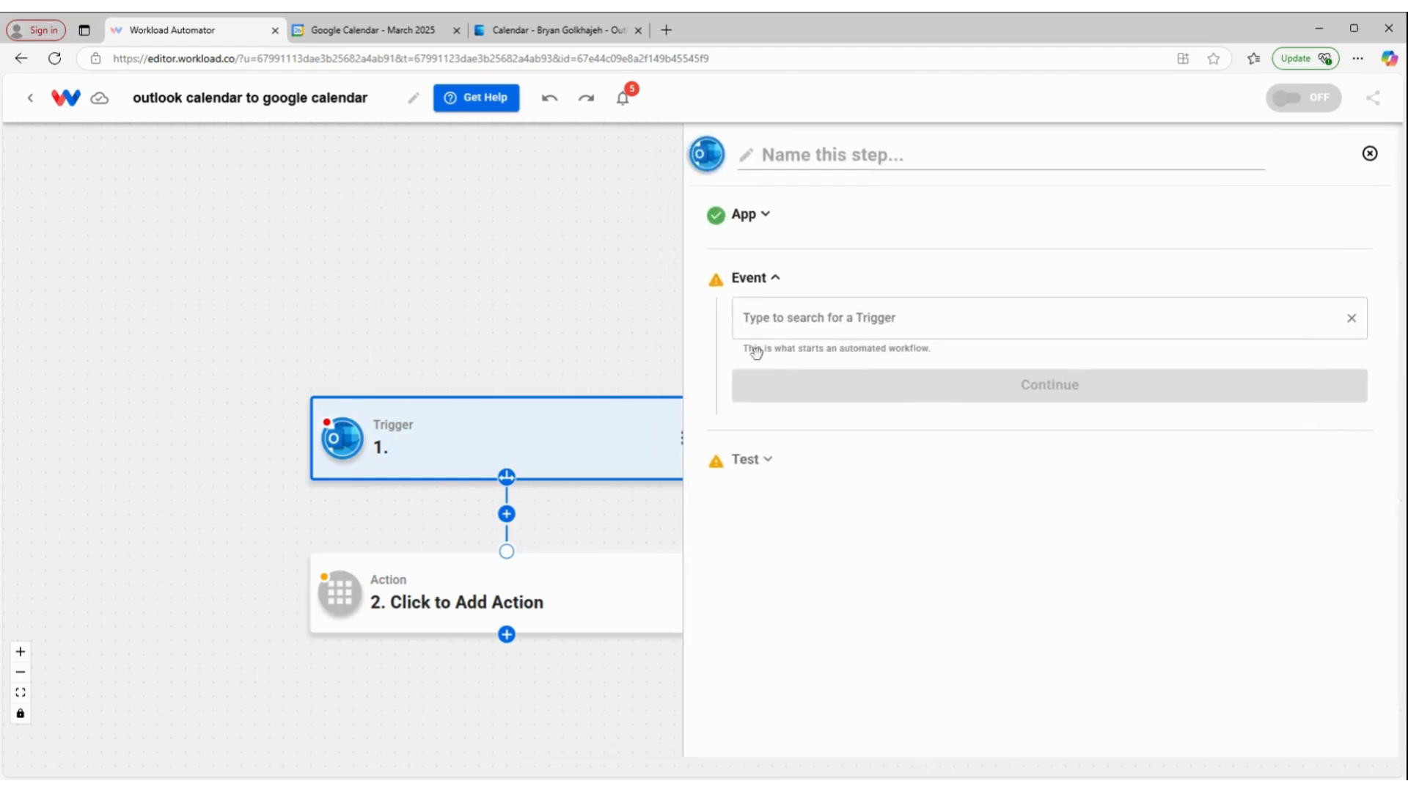
Set the Outlook trigger's event to New Calendar Event, keep the connected Outlook account, and test the trigger.
{"action": "left_click", "coordinate": [836, 319]}
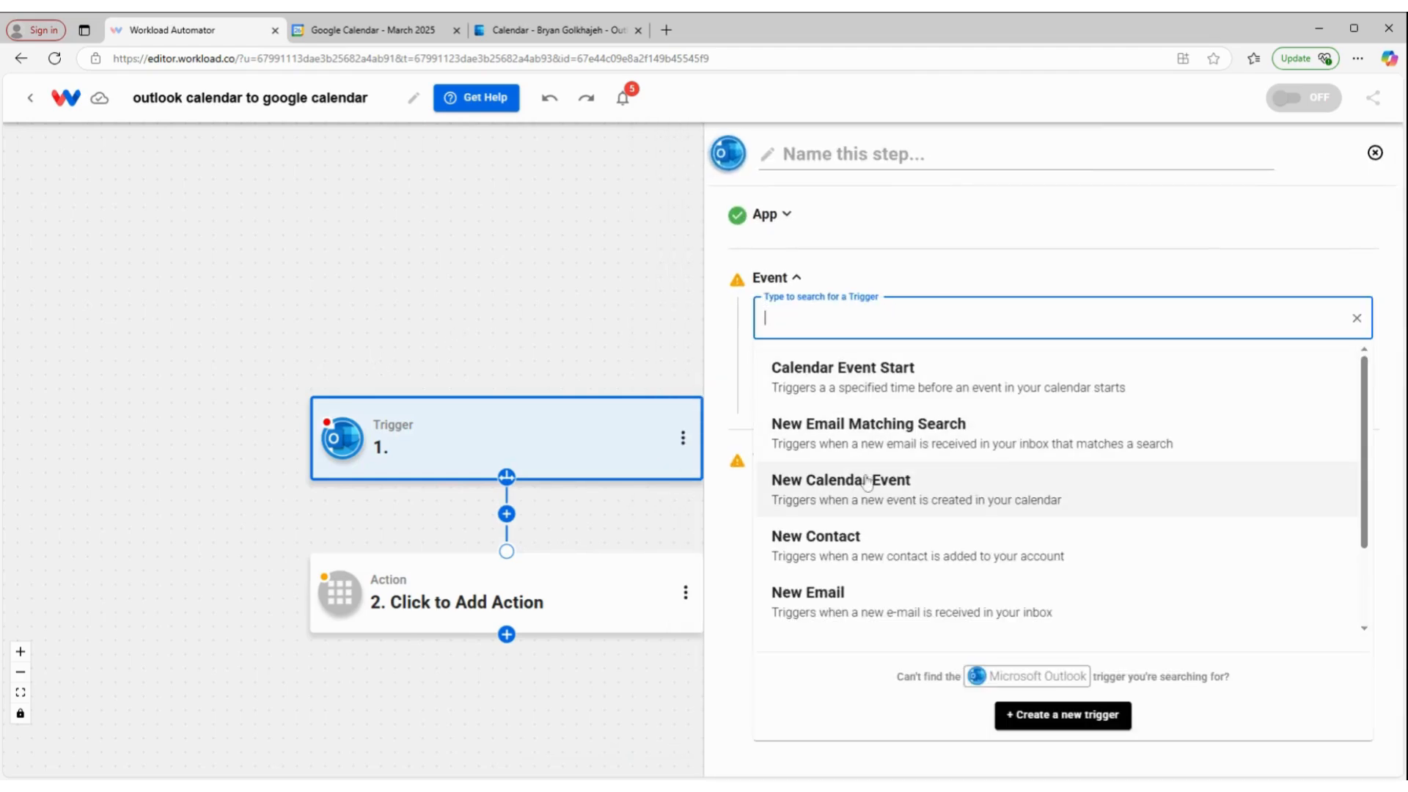
{"action": "left_click", "coordinate": [891, 499]}
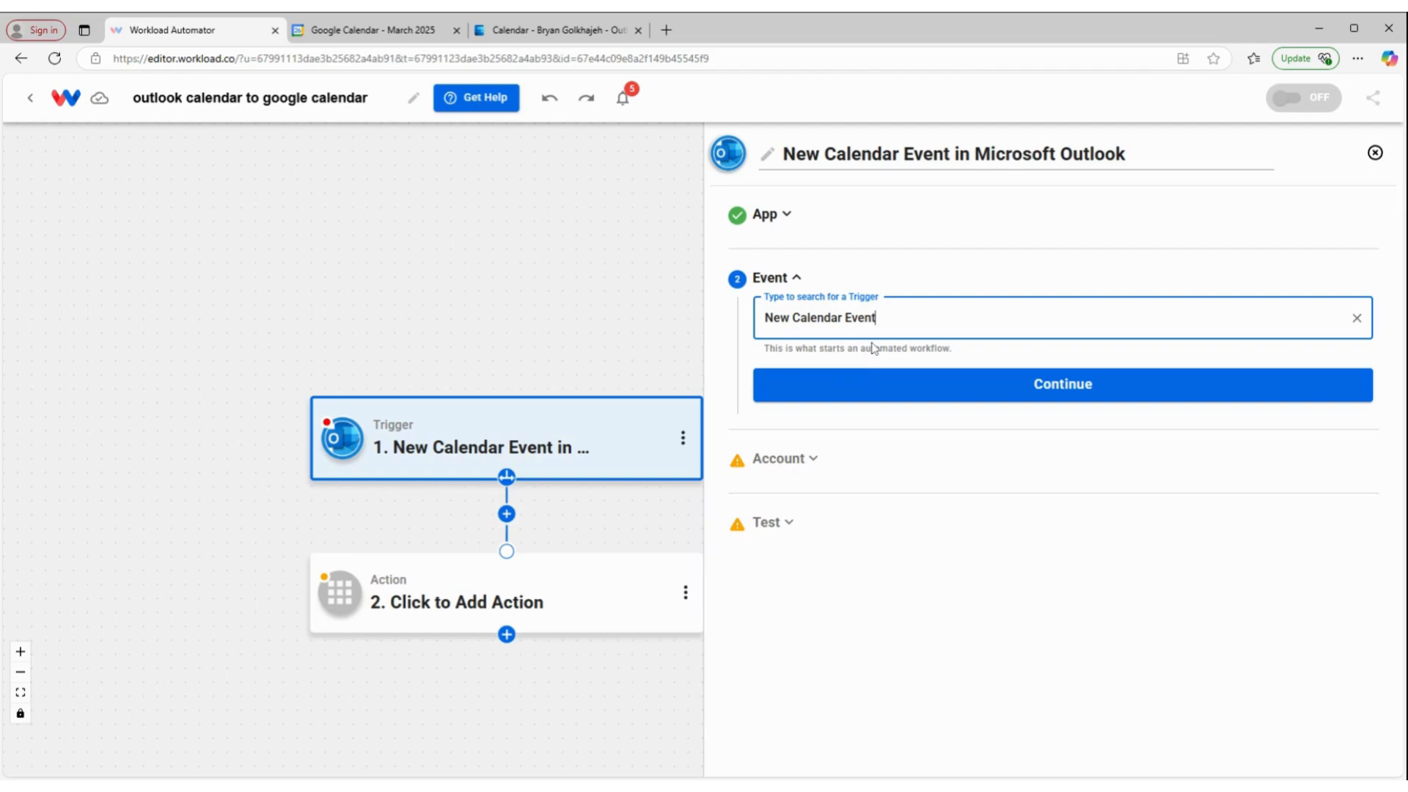
{"action": "left_click", "coordinate": [883, 394]}
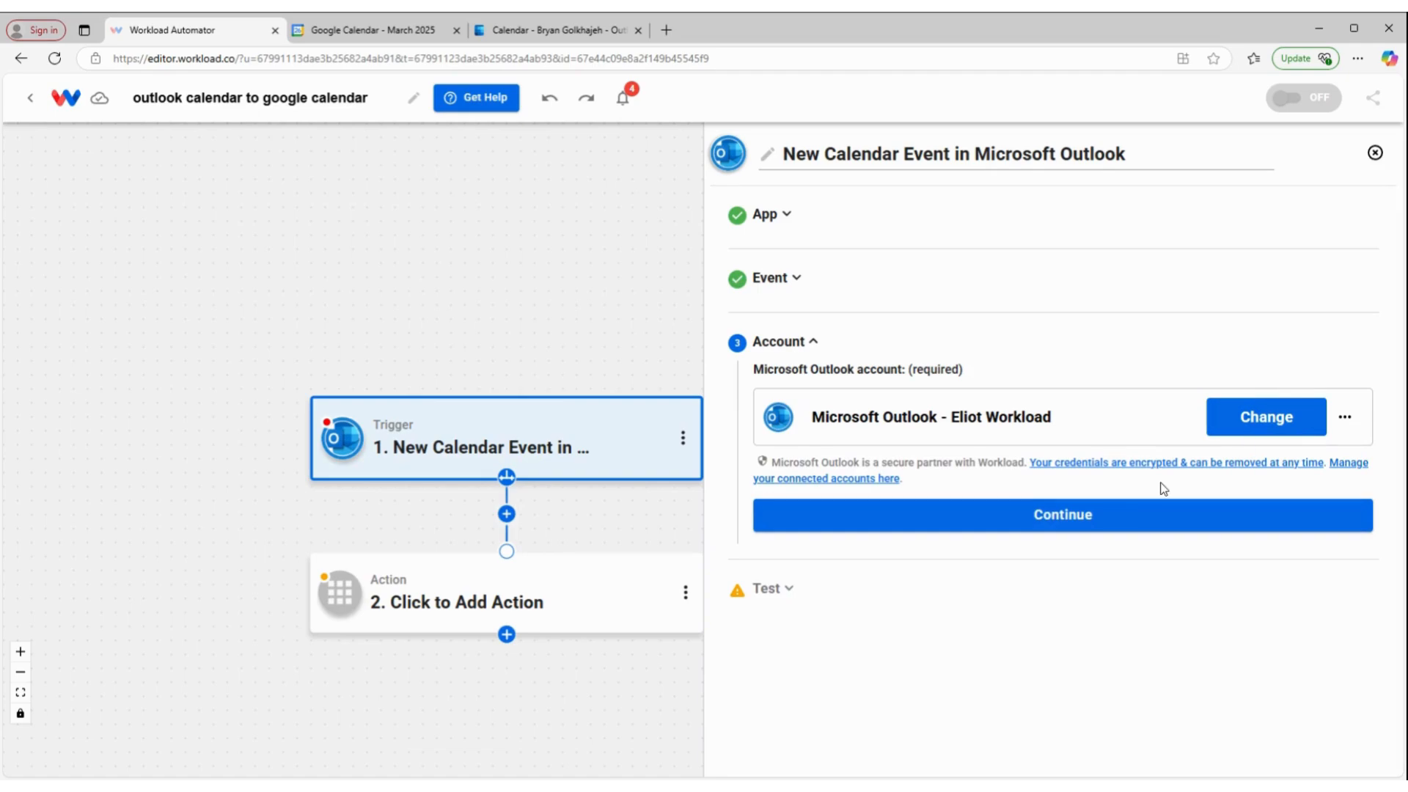
{"action": "left_click", "coordinate": [1056, 515]}
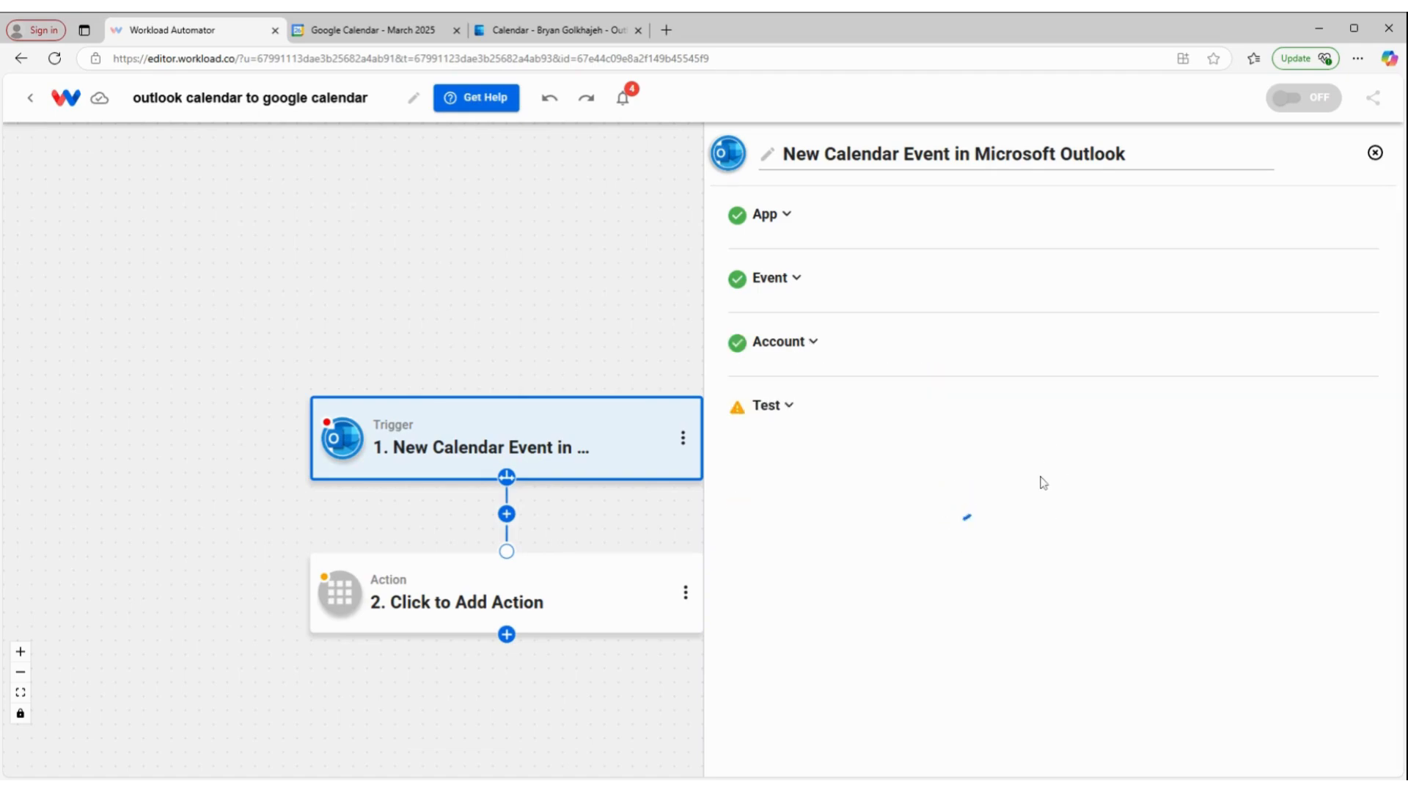
{"action": "left_click", "coordinate": [960, 619]}
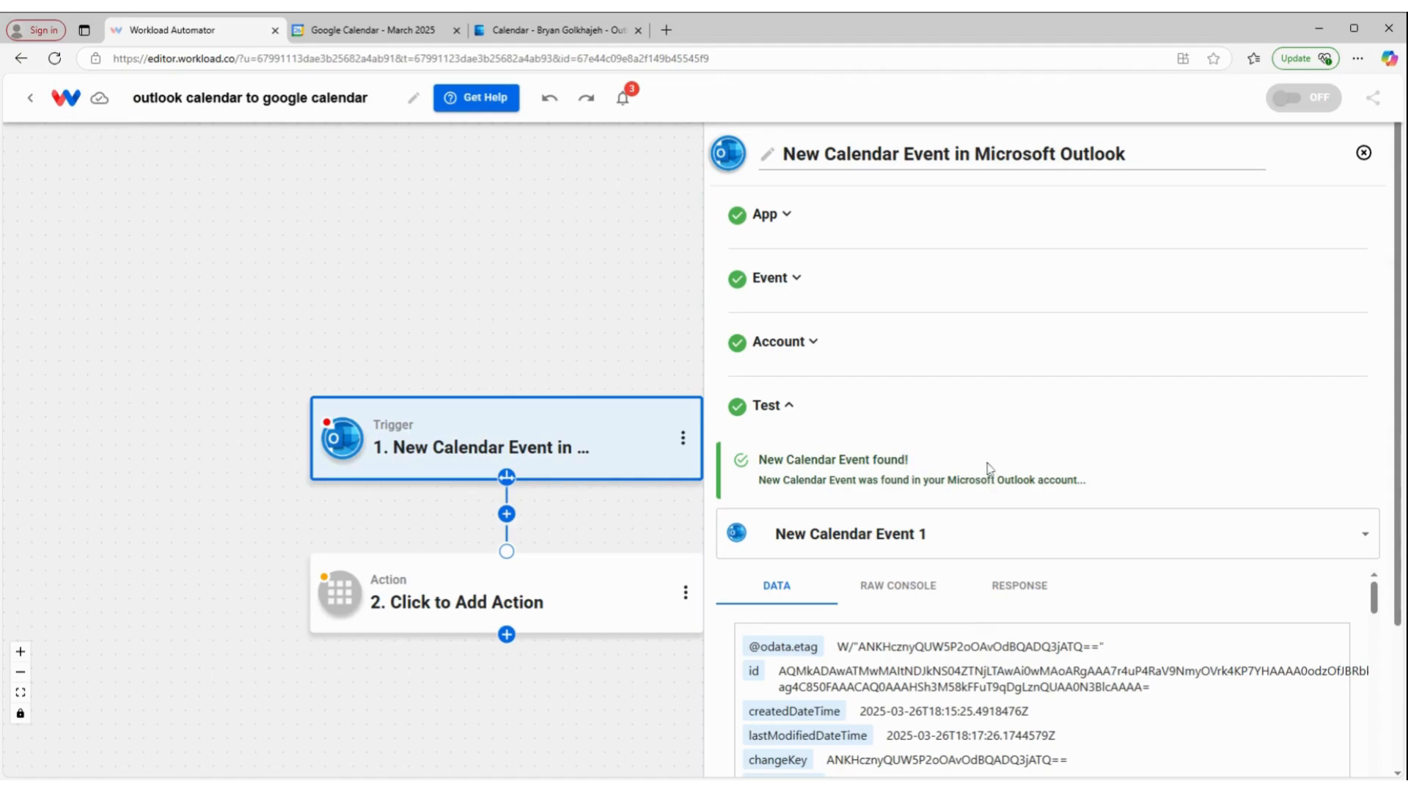
Examine the sample data of New Calendar Event 1, including its content, start and end times, time zones and location.
{"action": "scroll", "coordinate": [988, 468], "scroll_direction": "down", "scroll_amount": 2}
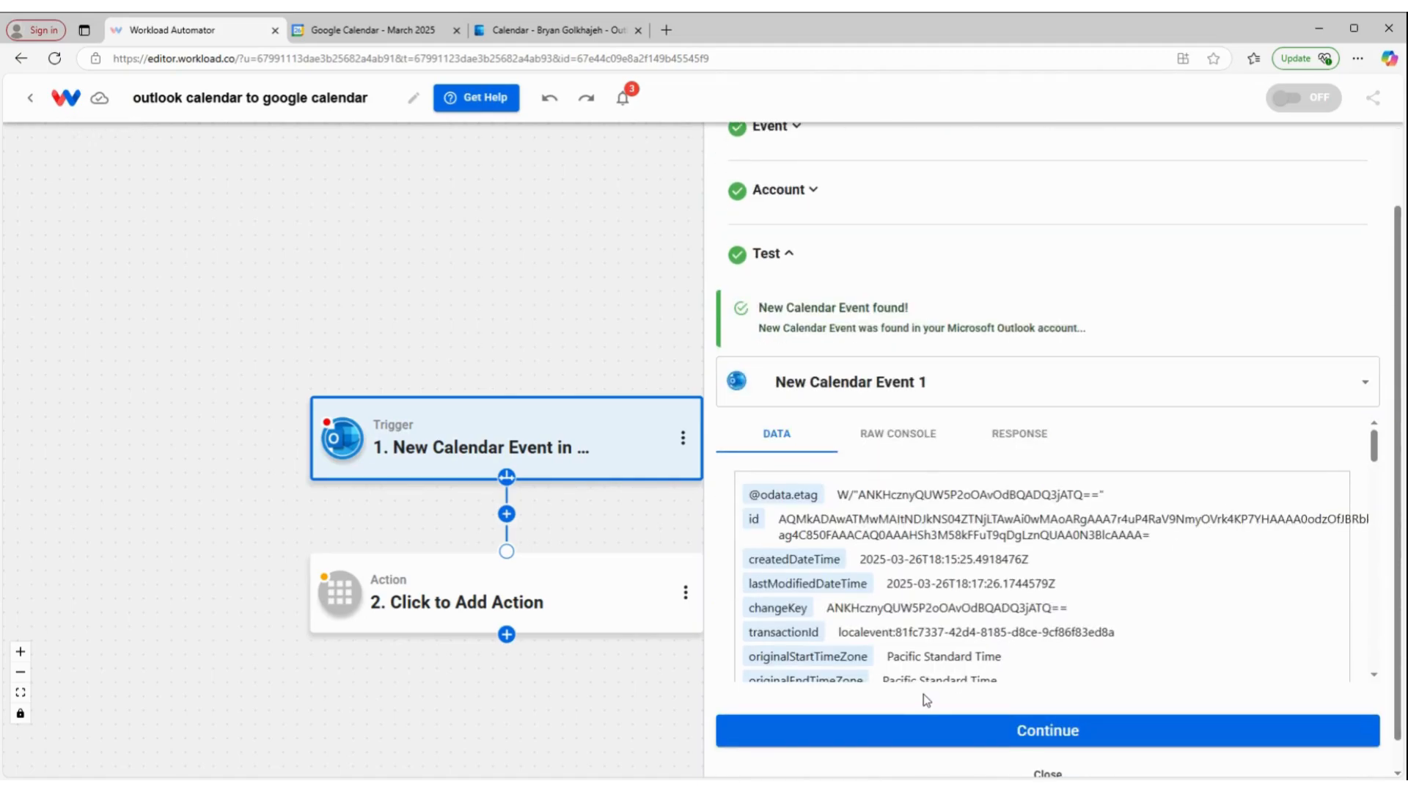
{"action": "scroll", "coordinate": [885, 552], "scroll_direction": "down", "scroll_amount": 1}
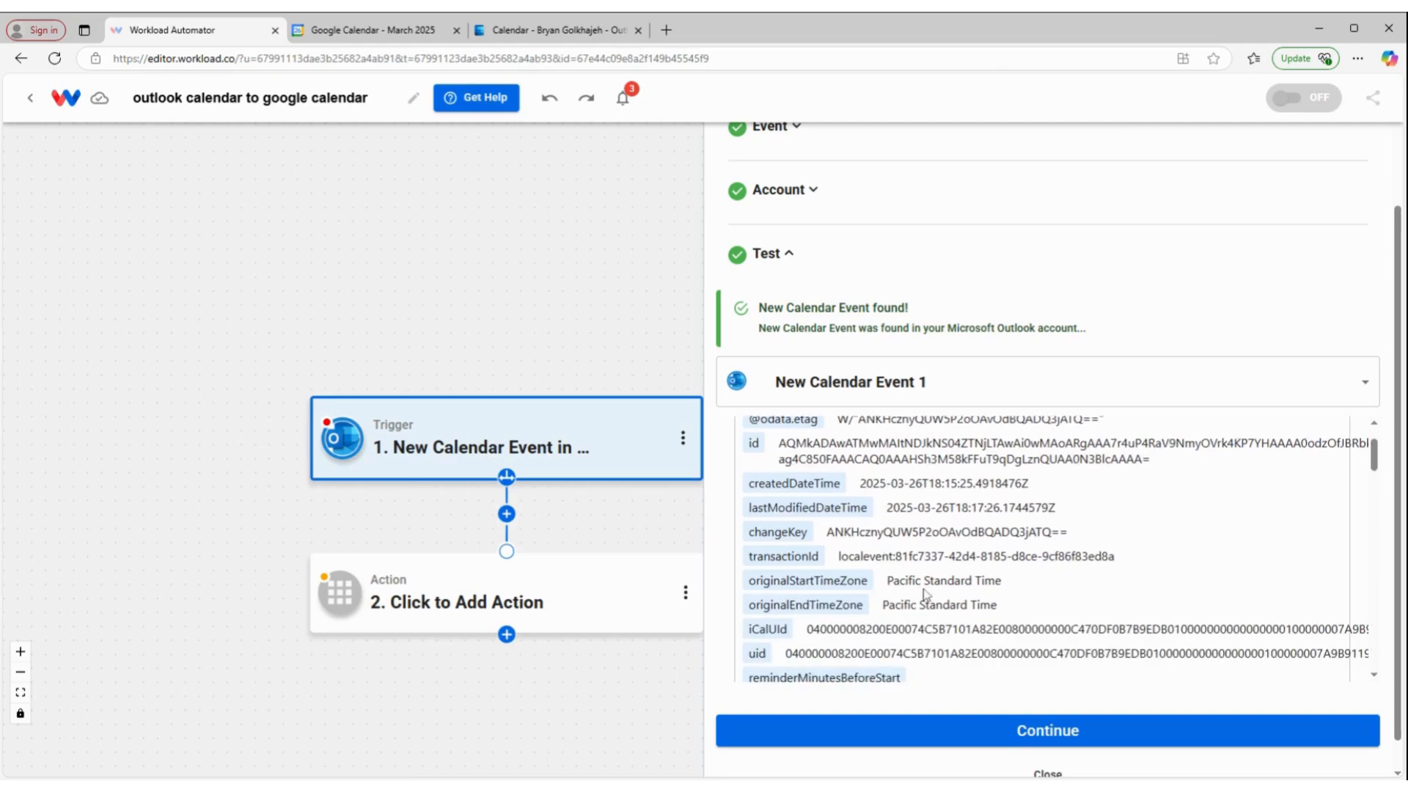
{"action": "scroll", "coordinate": [909, 602], "scroll_direction": "down", "scroll_amount": 1}
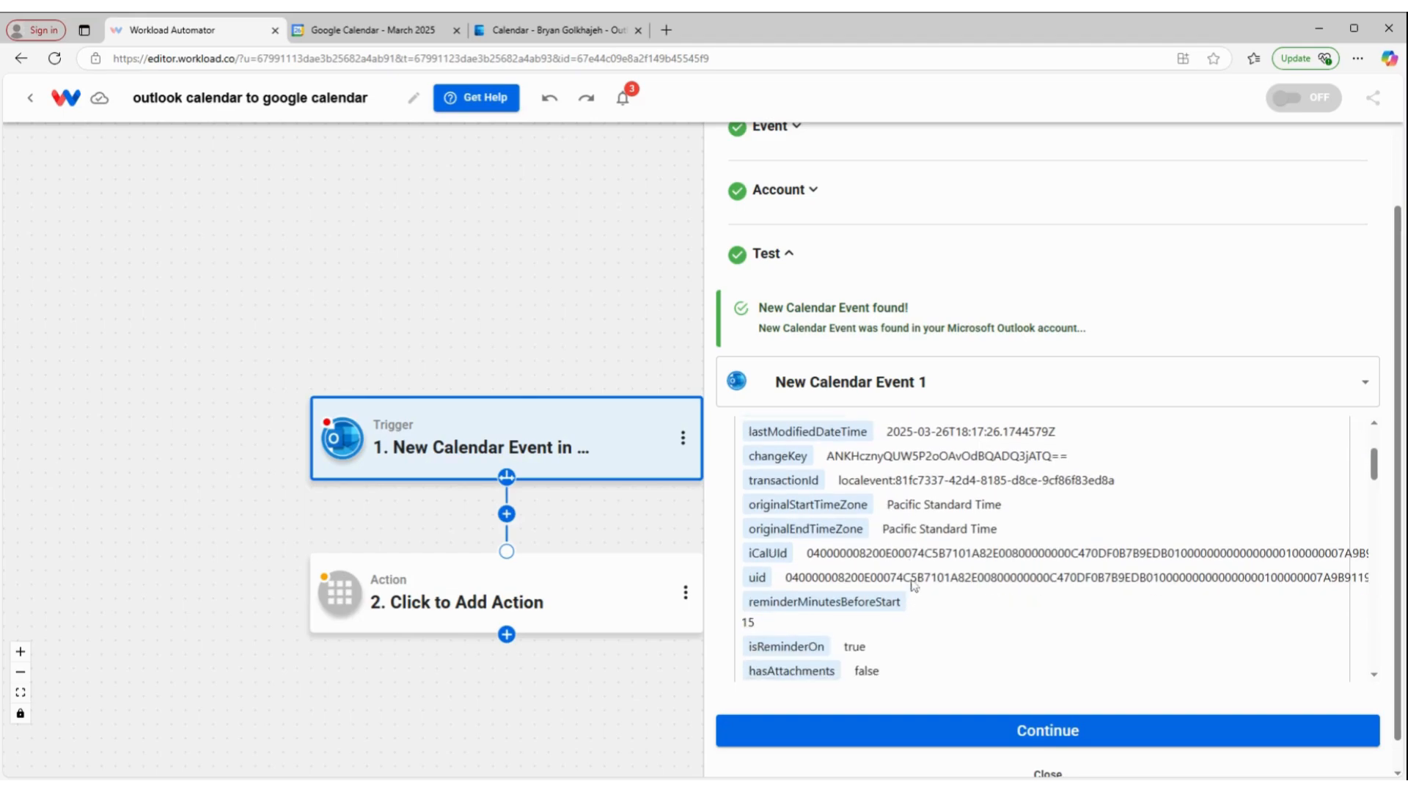
{"action": "scroll", "coordinate": [924, 580], "scroll_direction": "down", "scroll_amount": 2}
{"action": "scroll", "coordinate": [930, 563], "scroll_direction": "down", "scroll_amount": 7}
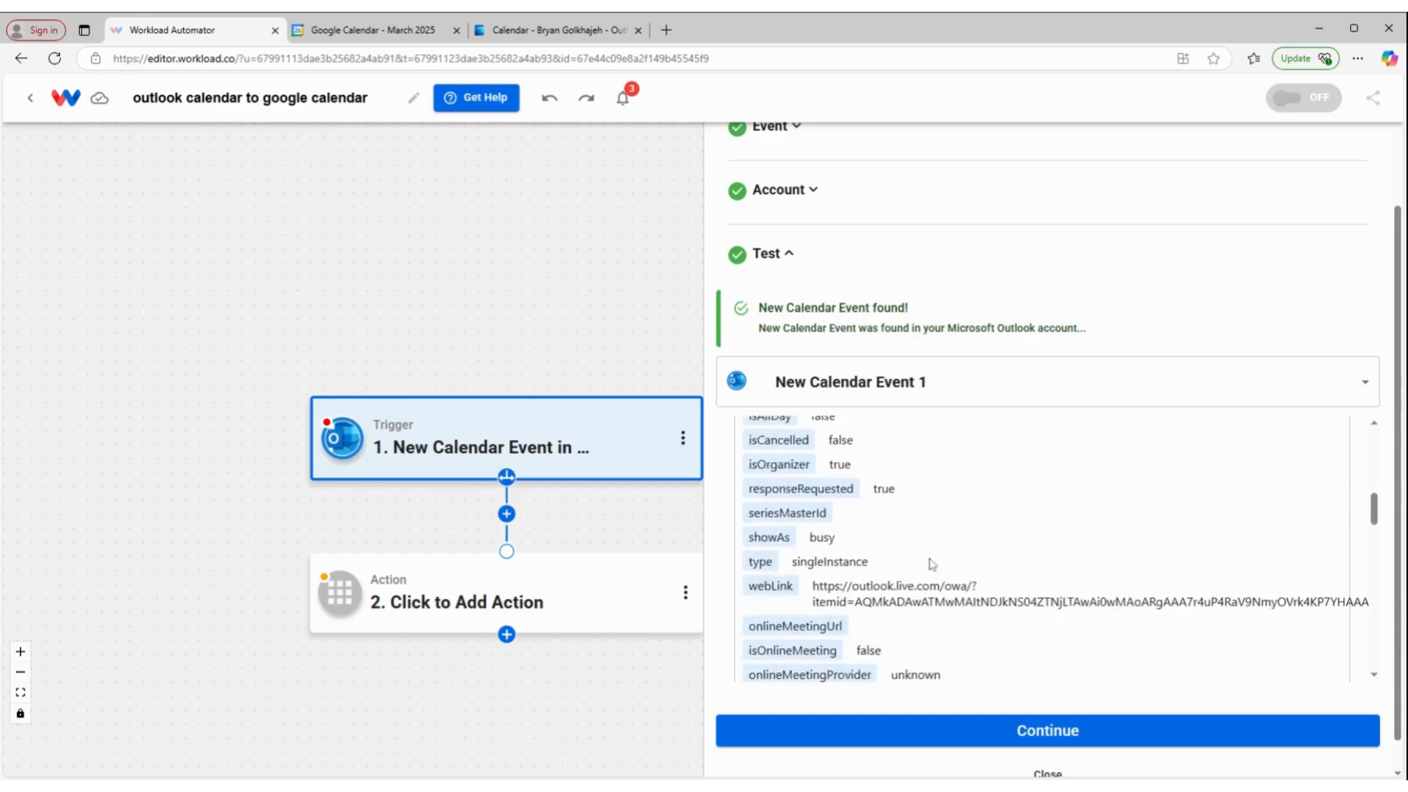
{"action": "scroll", "coordinate": [930, 563], "scroll_direction": "down", "scroll_amount": 2}
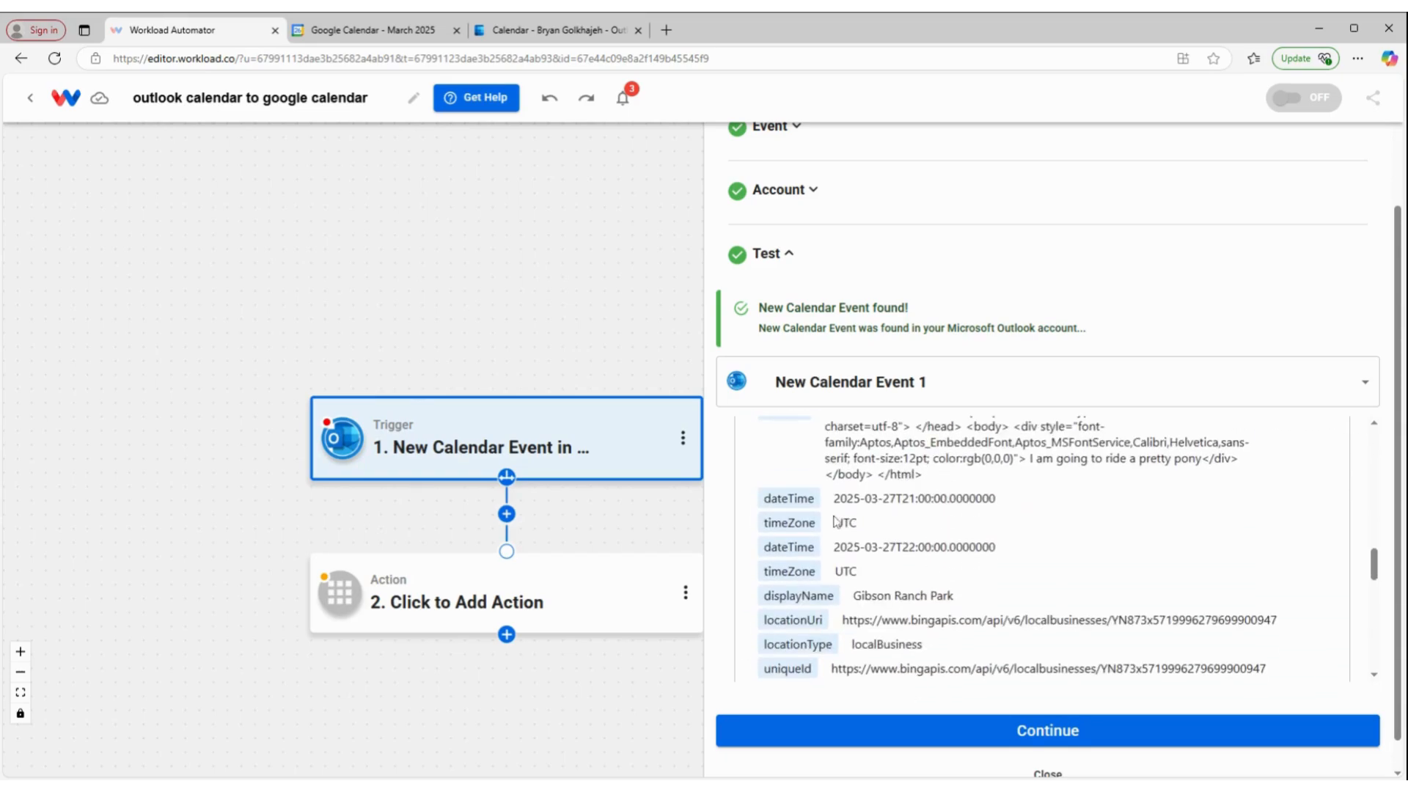
{"action": "scroll", "coordinate": [849, 522], "scroll_direction": "up", "scroll_amount": 1}
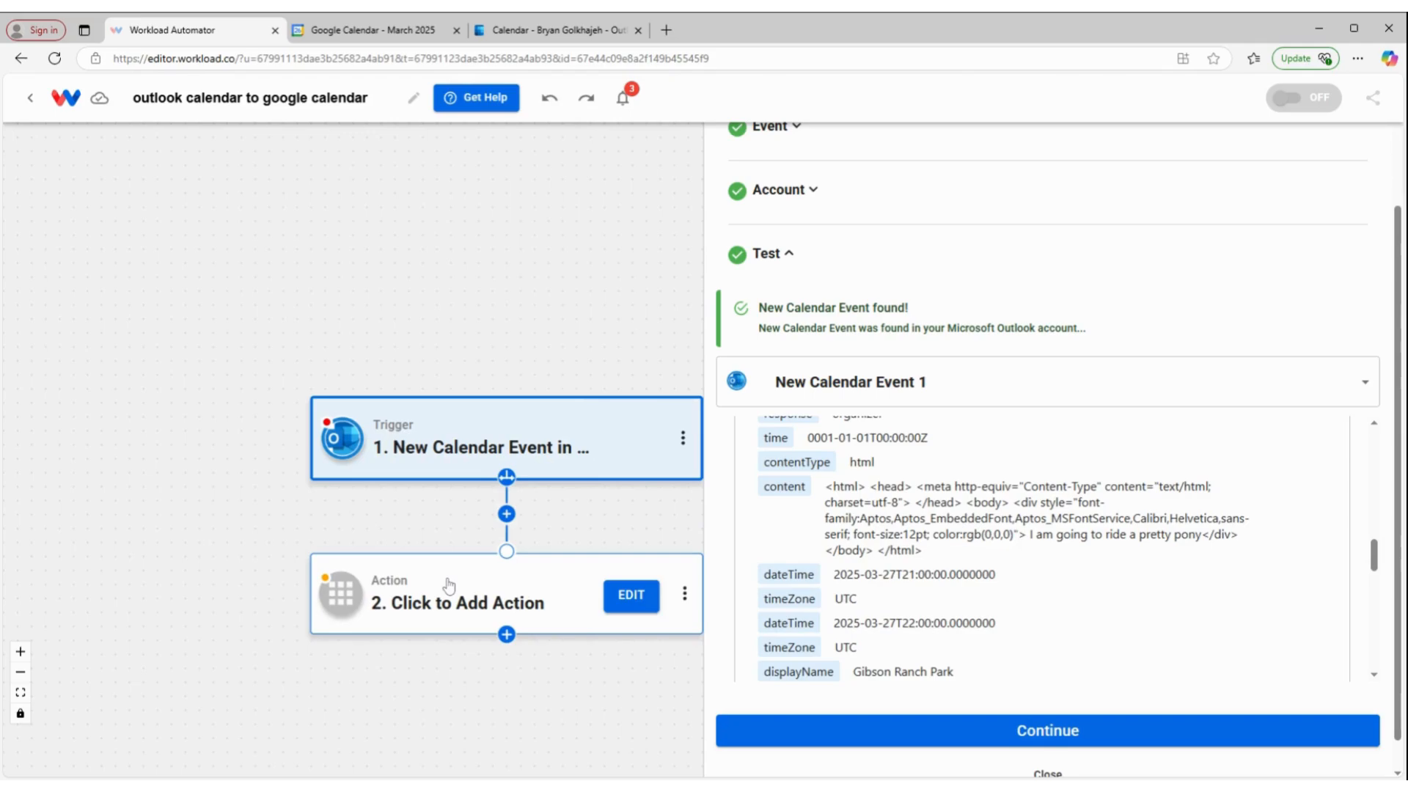
Configure the second workflow step to use AI Formatter by Workload with the Format Data action.
{"action": "left_click", "coordinate": [501, 597]}
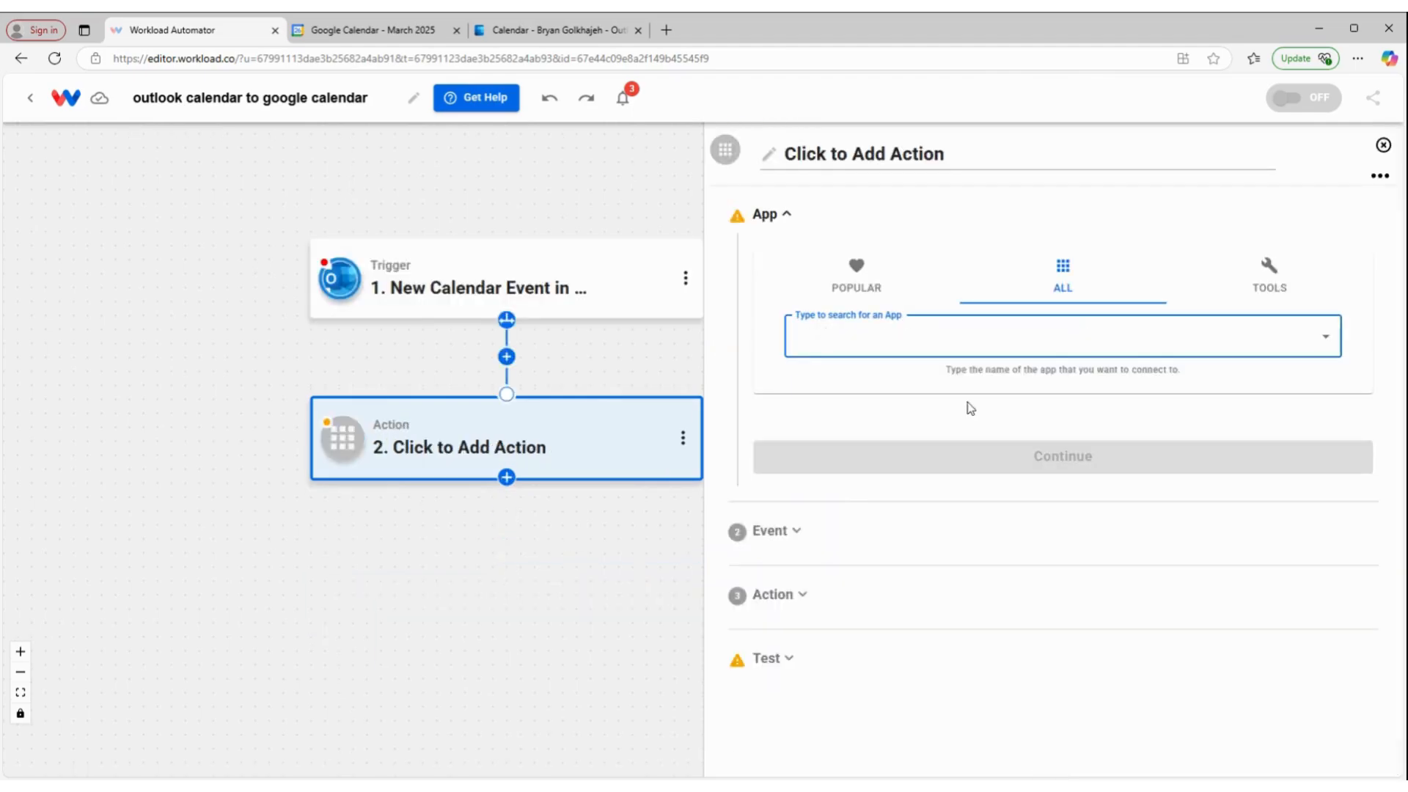
{"action": "left_click", "coordinate": [1257, 283]}
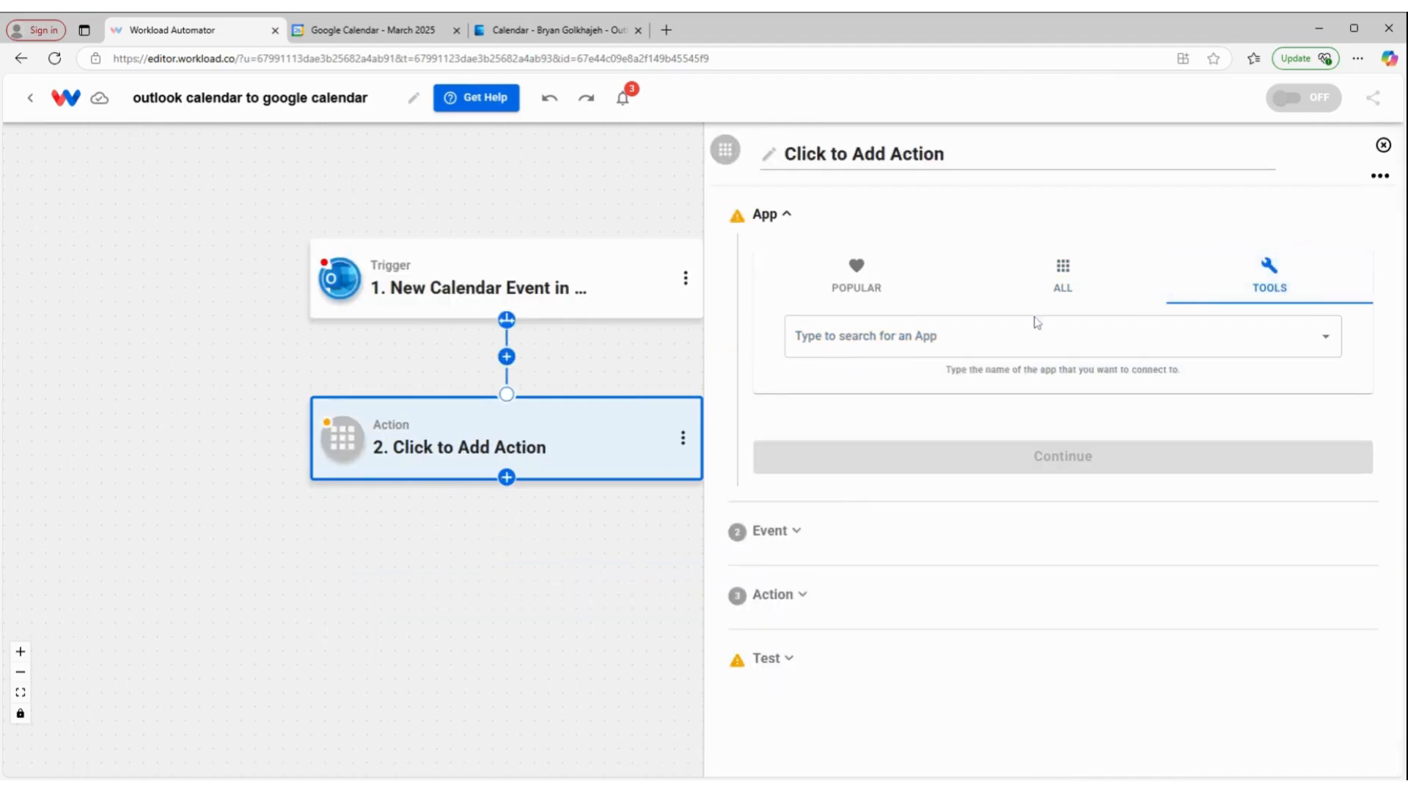
{"action": "left_click", "coordinate": [880, 336]}
{"action": "left_click", "coordinate": [872, 437]}
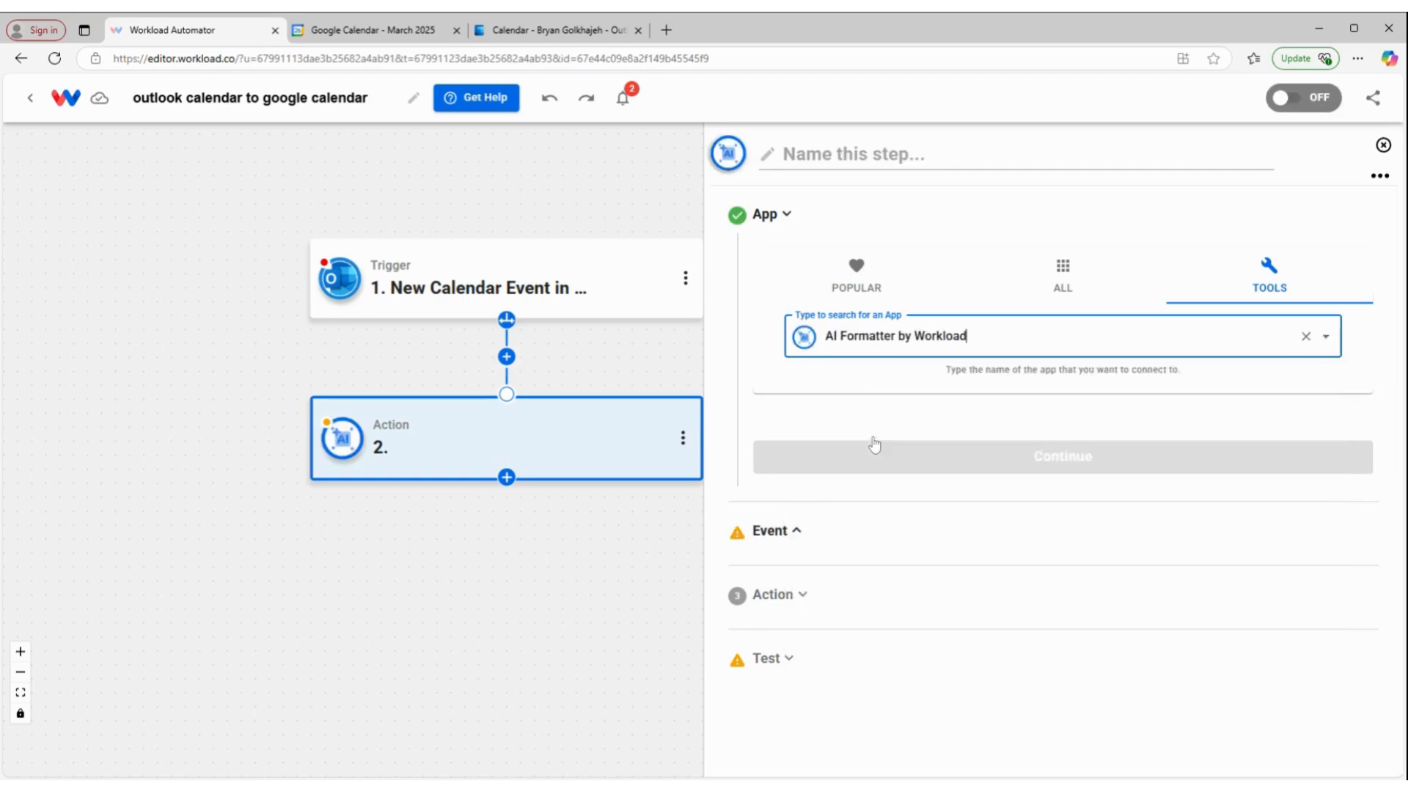
{"action": "left_click", "coordinate": [800, 317]}
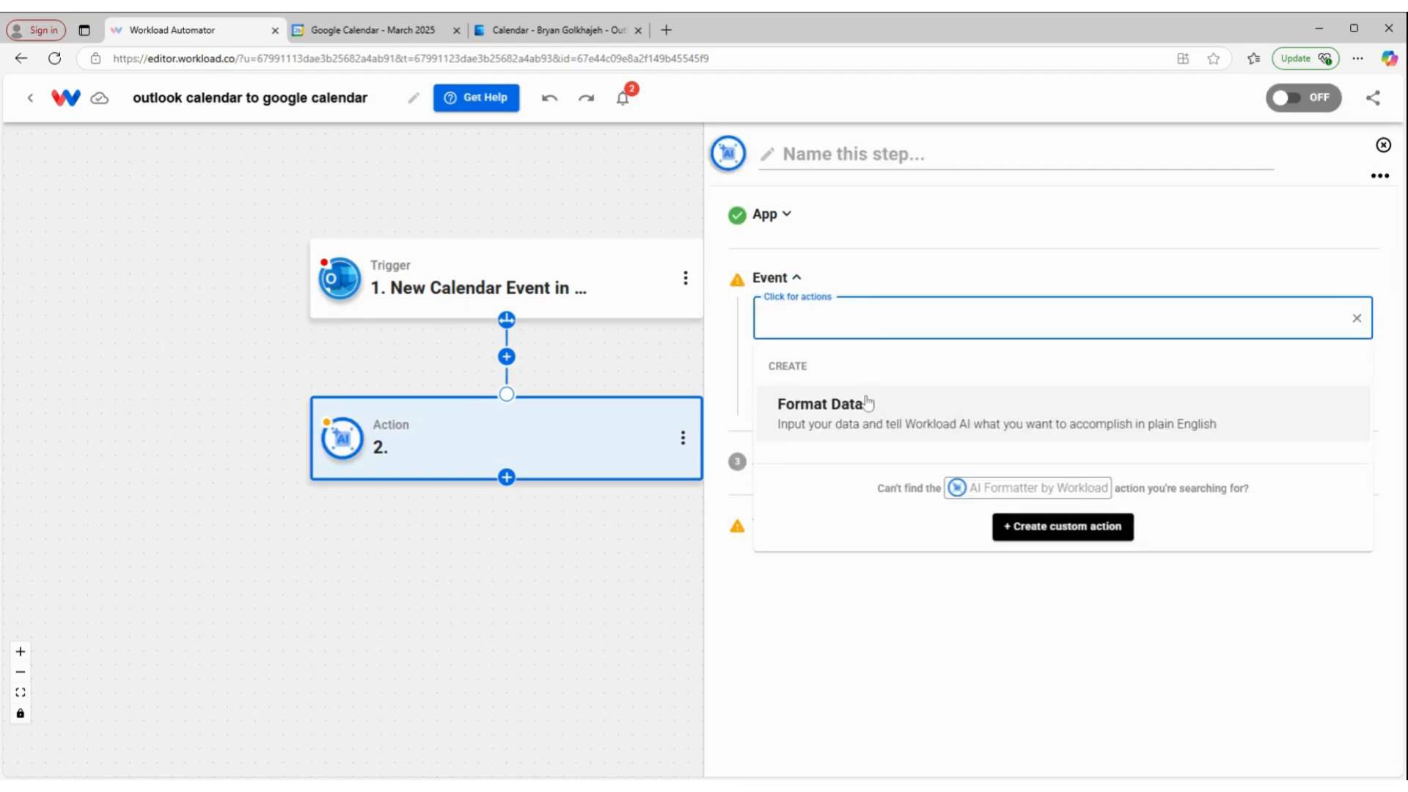
{"action": "left_click", "coordinate": [865, 402]}
{"action": "left_click", "coordinate": [871, 396]}
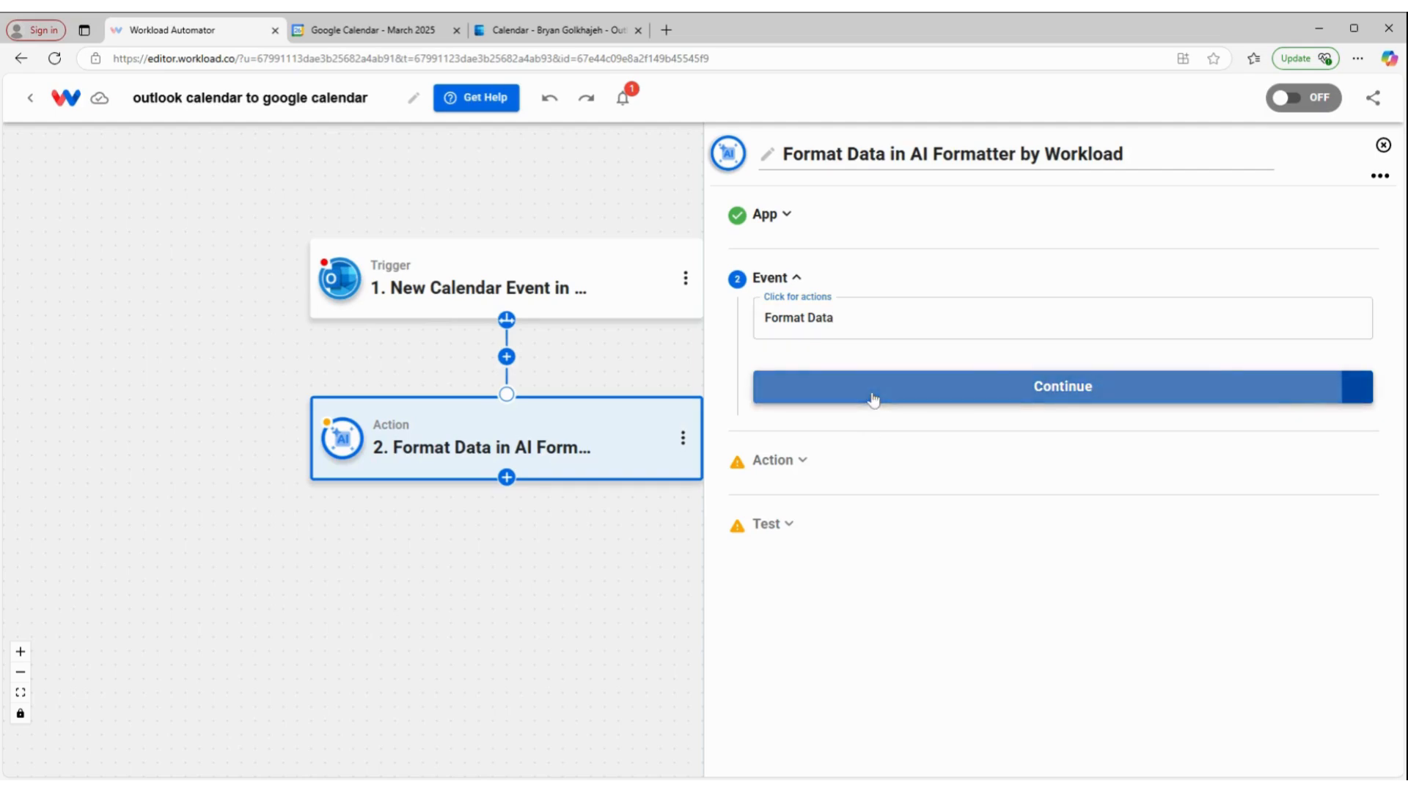
Map the Outlook event's whole start and end objects into the formatter's Input Data.
{"action": "left_click", "coordinate": [848, 460]}
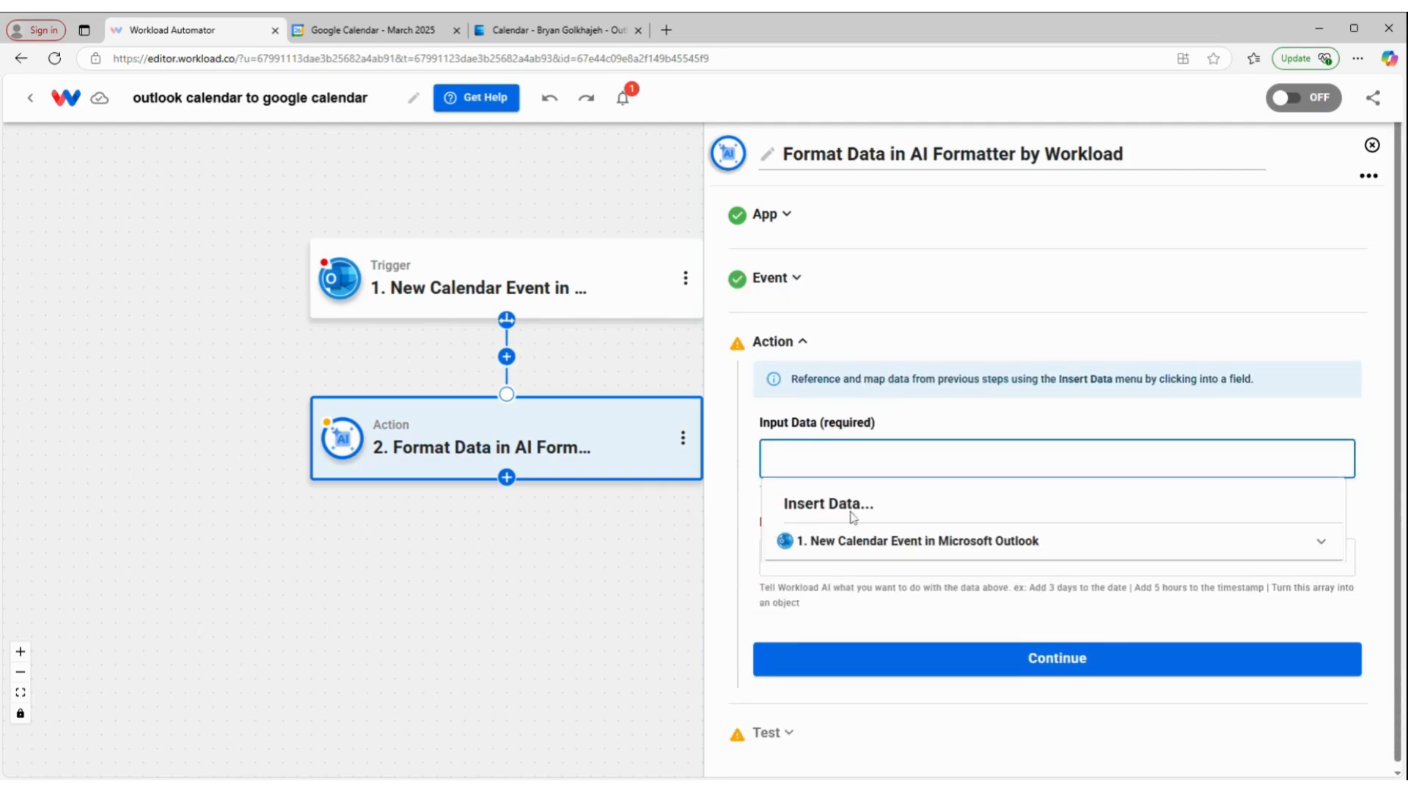
{"action": "left_click", "coordinate": [856, 543]}
{"action": "scroll", "coordinate": [828, 587], "scroll_direction": "down", "scroll_amount": 10}
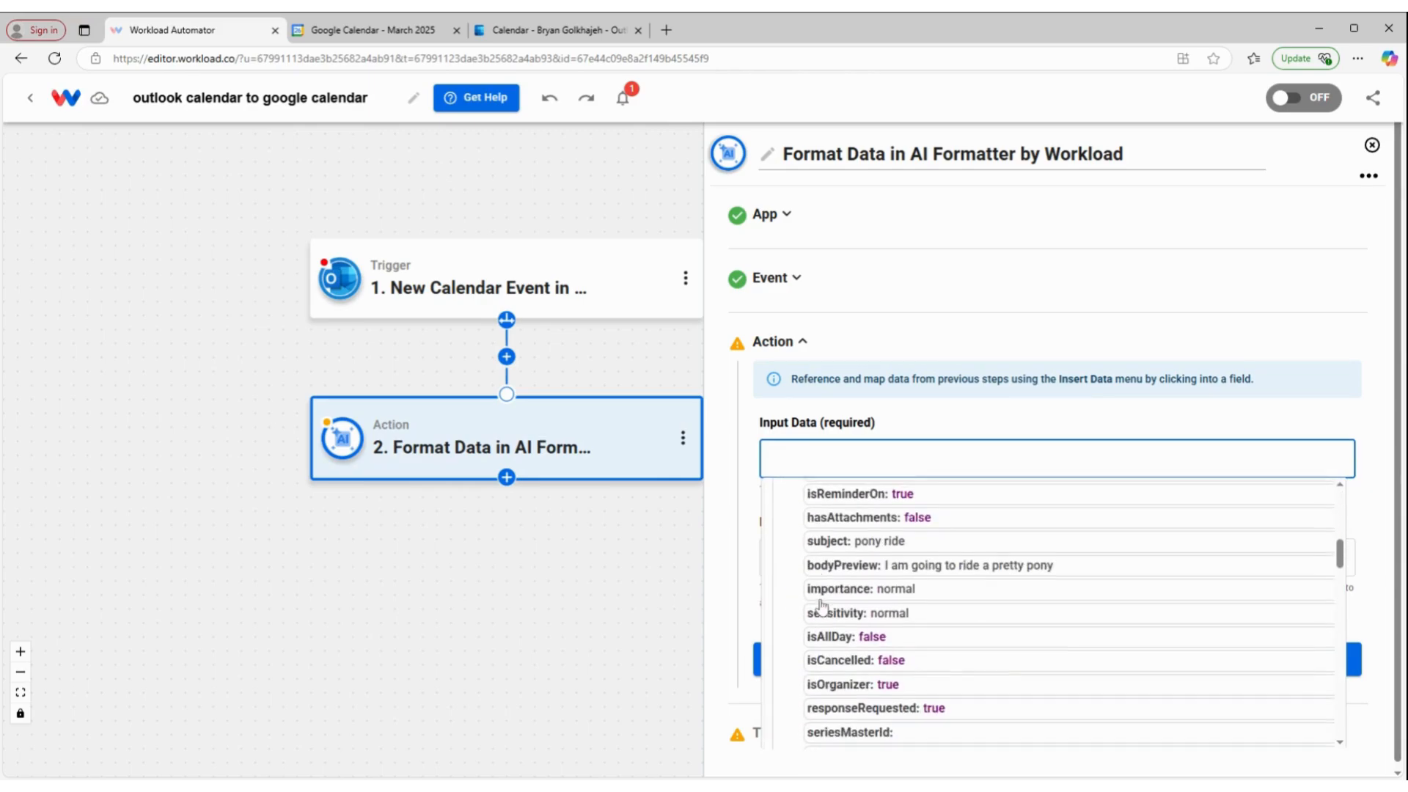
{"action": "scroll", "coordinate": [821, 606], "scroll_direction": "down", "scroll_amount": 5}
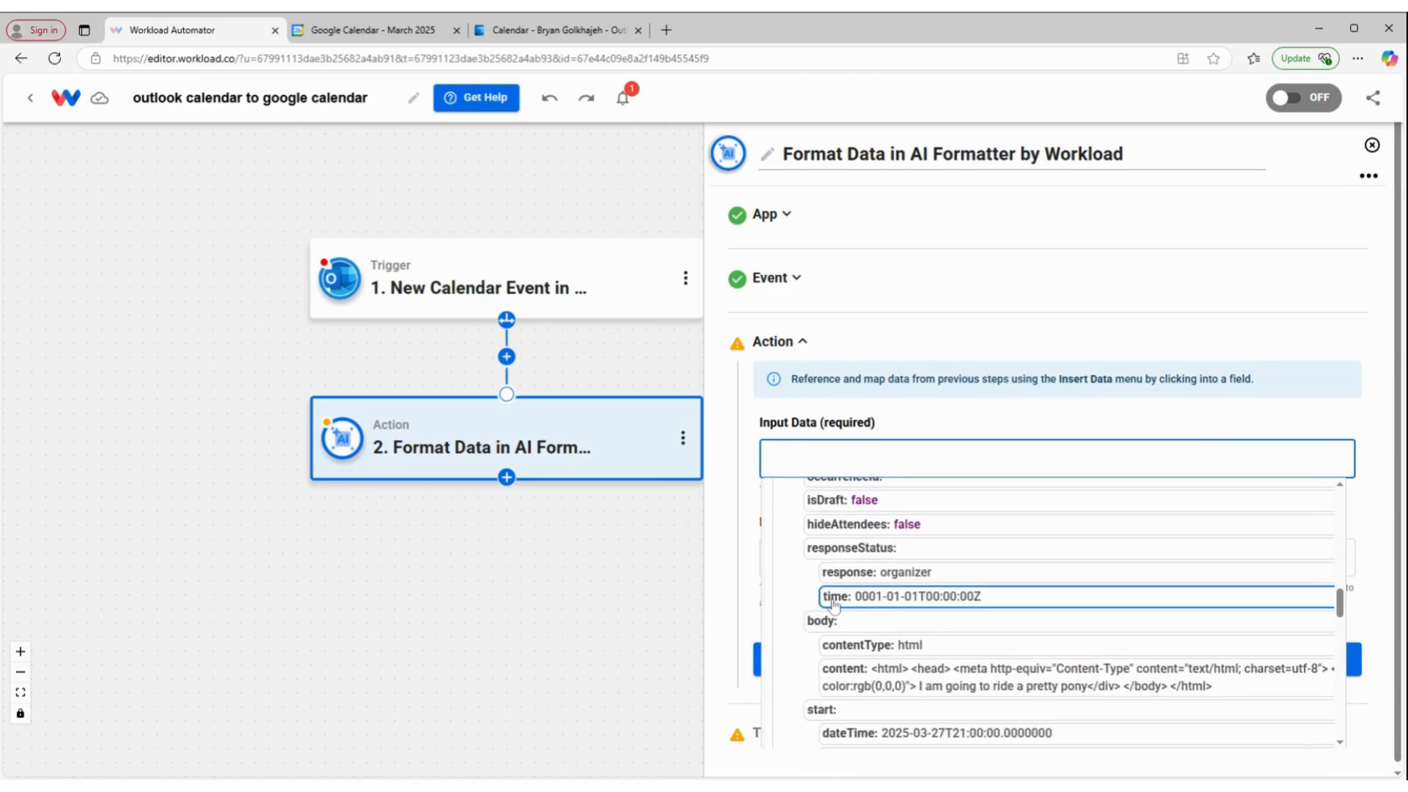
{"action": "scroll", "coordinate": [829, 601], "scroll_direction": "down", "scroll_amount": 1}
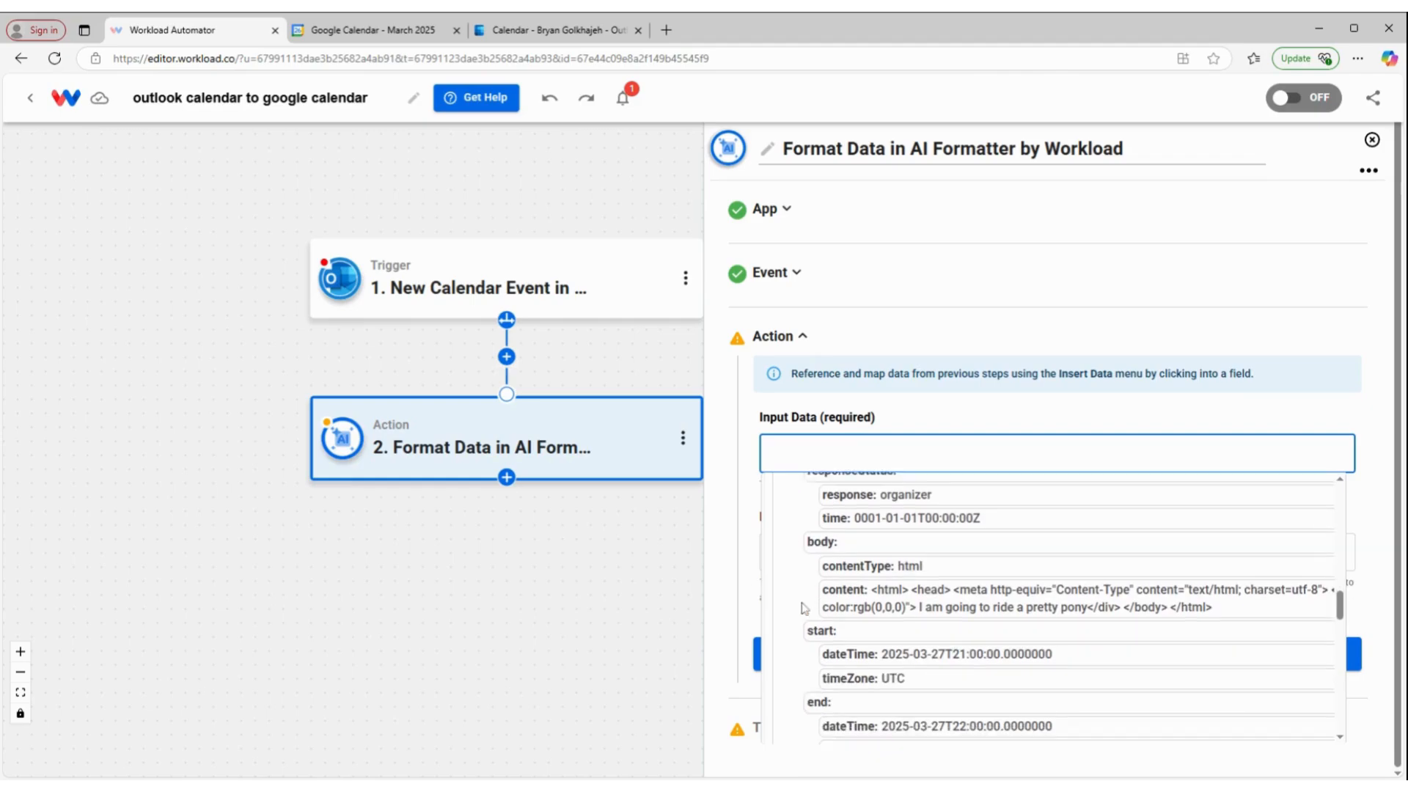
{"action": "left_click", "coordinate": [849, 631]}
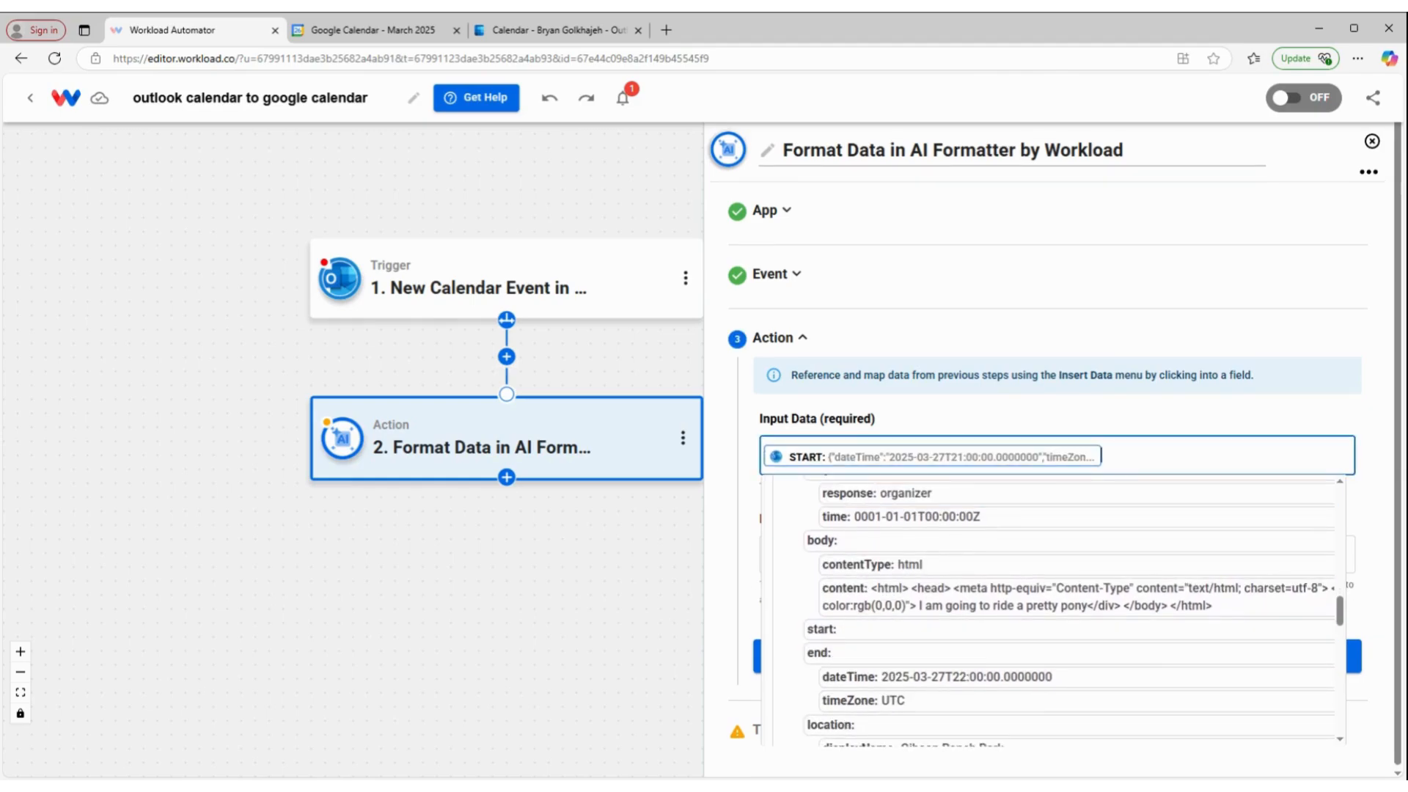
{"action": "left_click", "coordinate": [905, 655]}
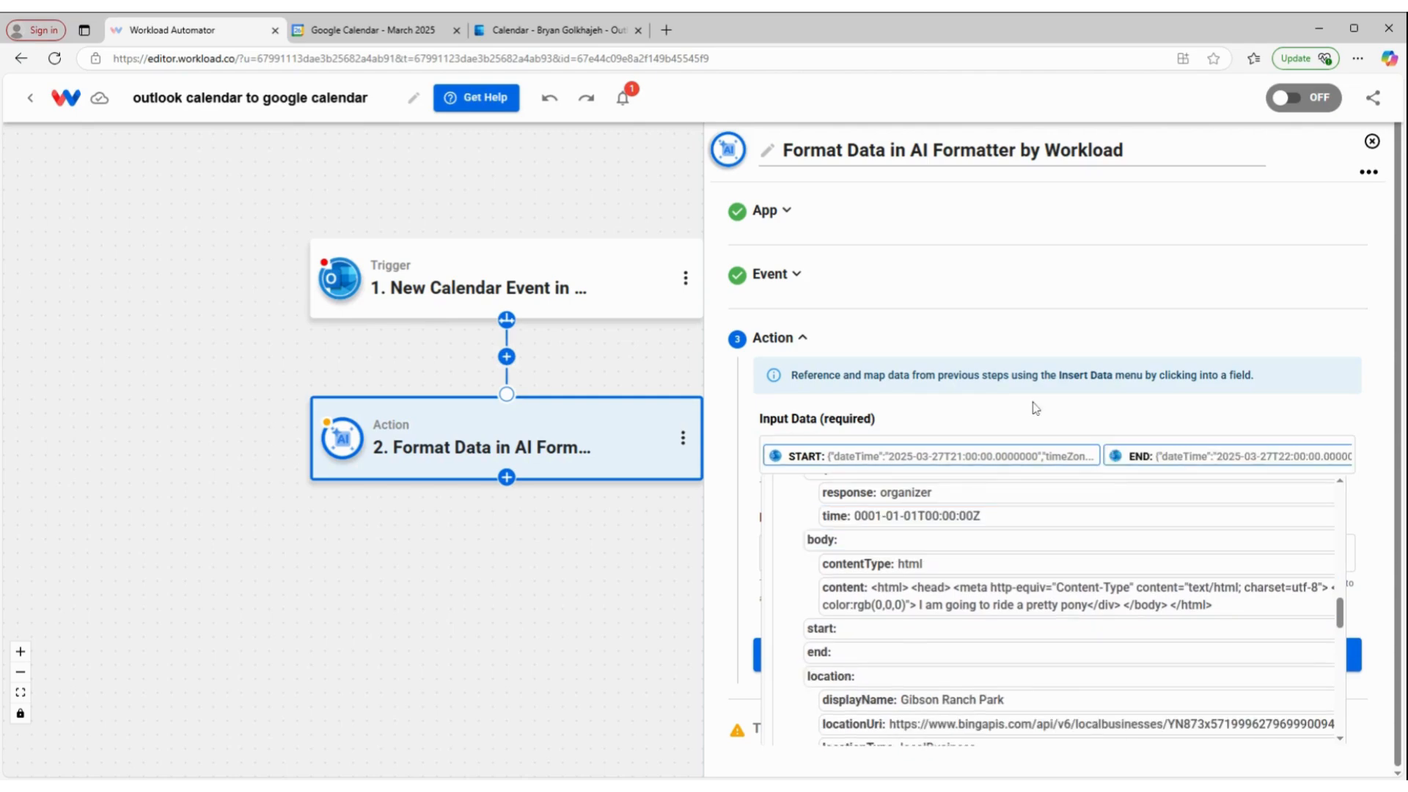
{"action": "left_click", "coordinate": [935, 416]}
Enter a formatter prompt asking to keep the times' format, convert them into pacific time and show a flat response not contained within an array.
{"action": "left_click", "coordinate": [841, 556]}
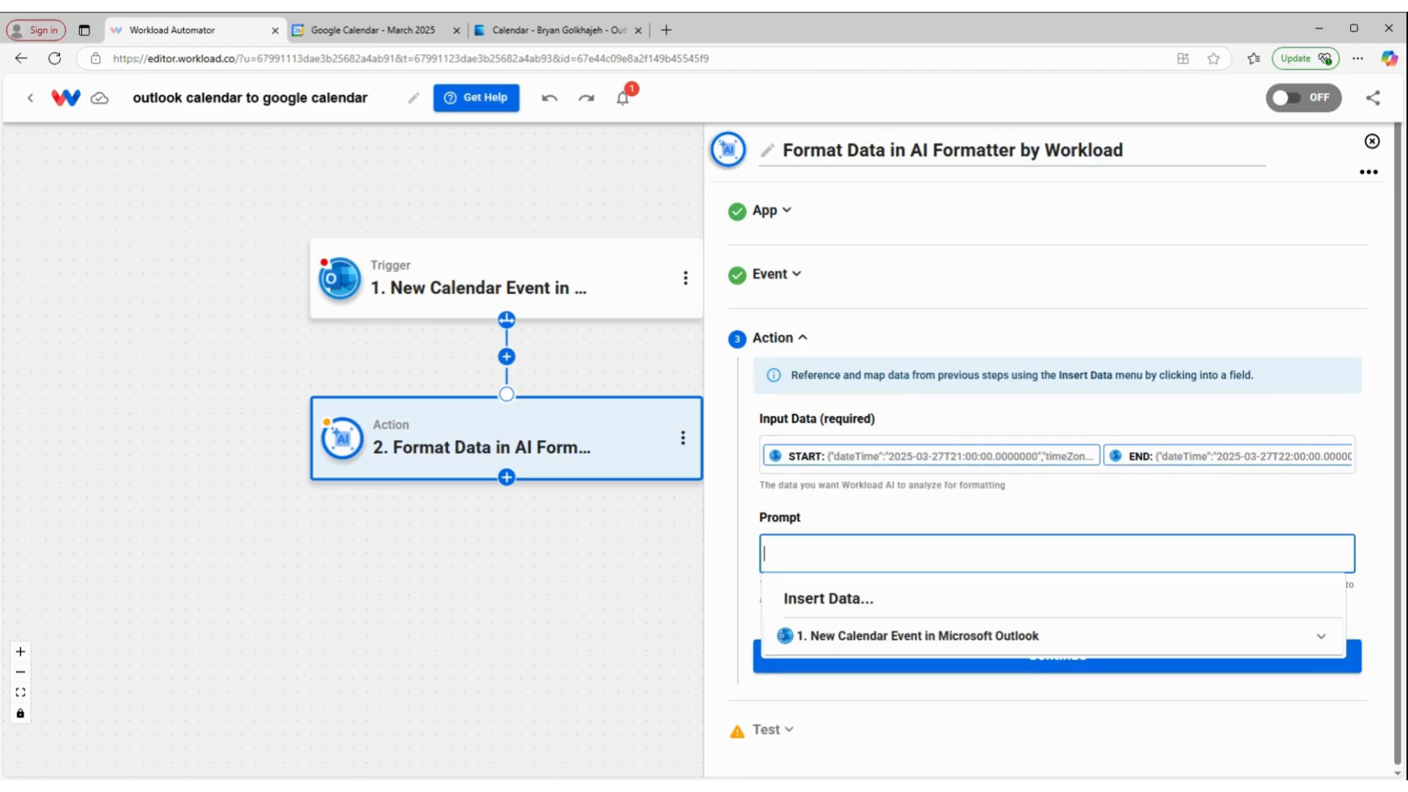
{"action": "key", "text": "ctrl+v"}
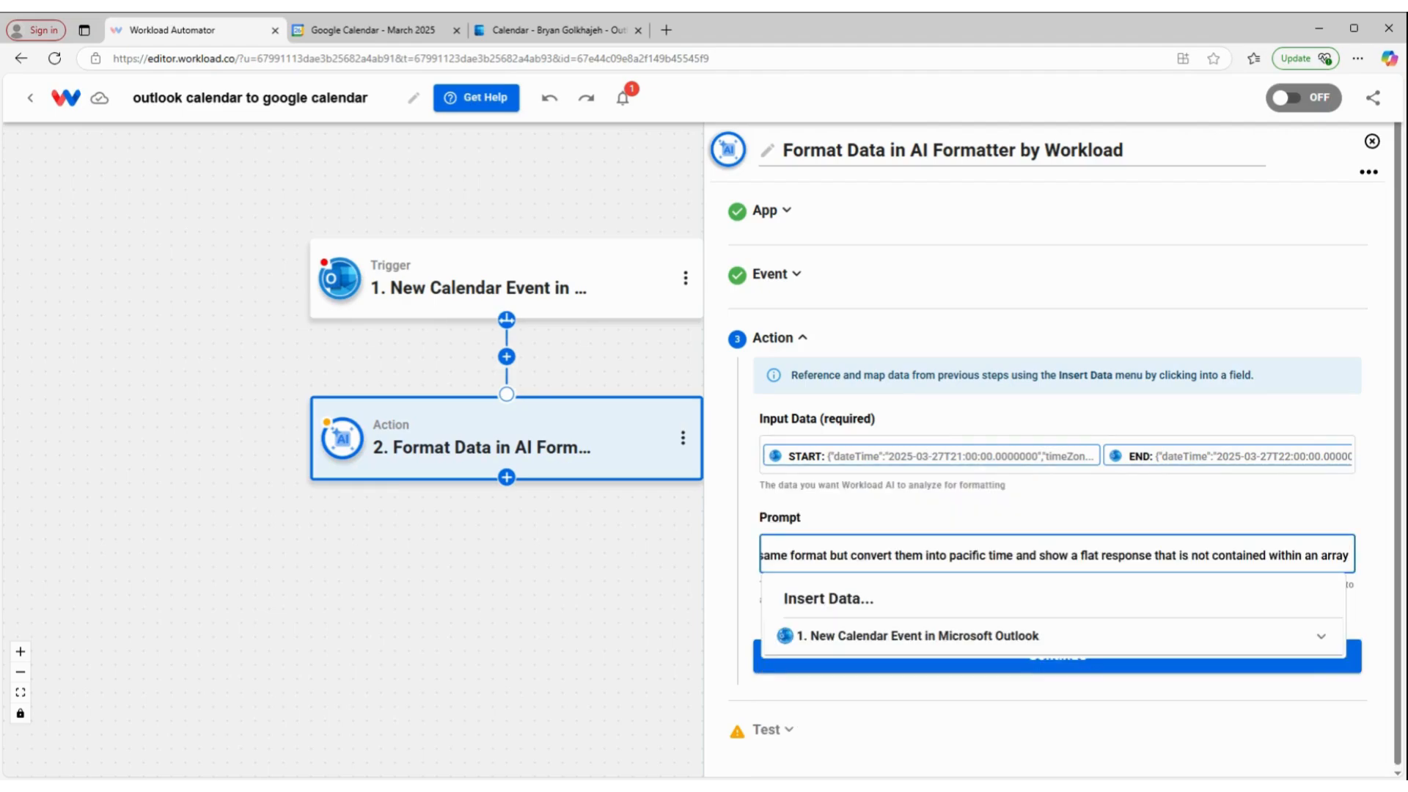
{"action": "left_click_drag", "start_coordinate": [801, 556], "coordinate": [632, 556]}
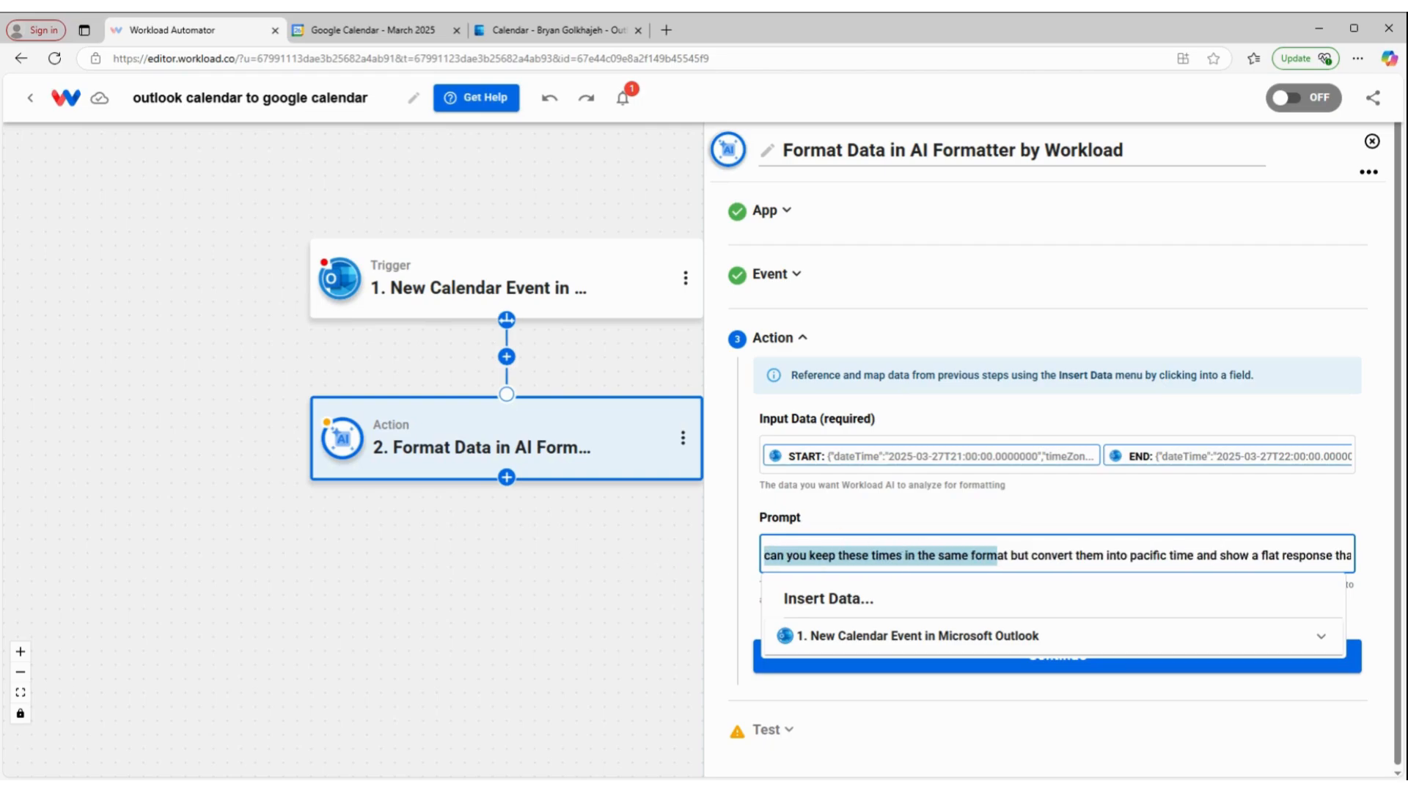
{"action": "left_click_drag", "start_coordinate": [1050, 556], "coordinate": [1220, 581]}
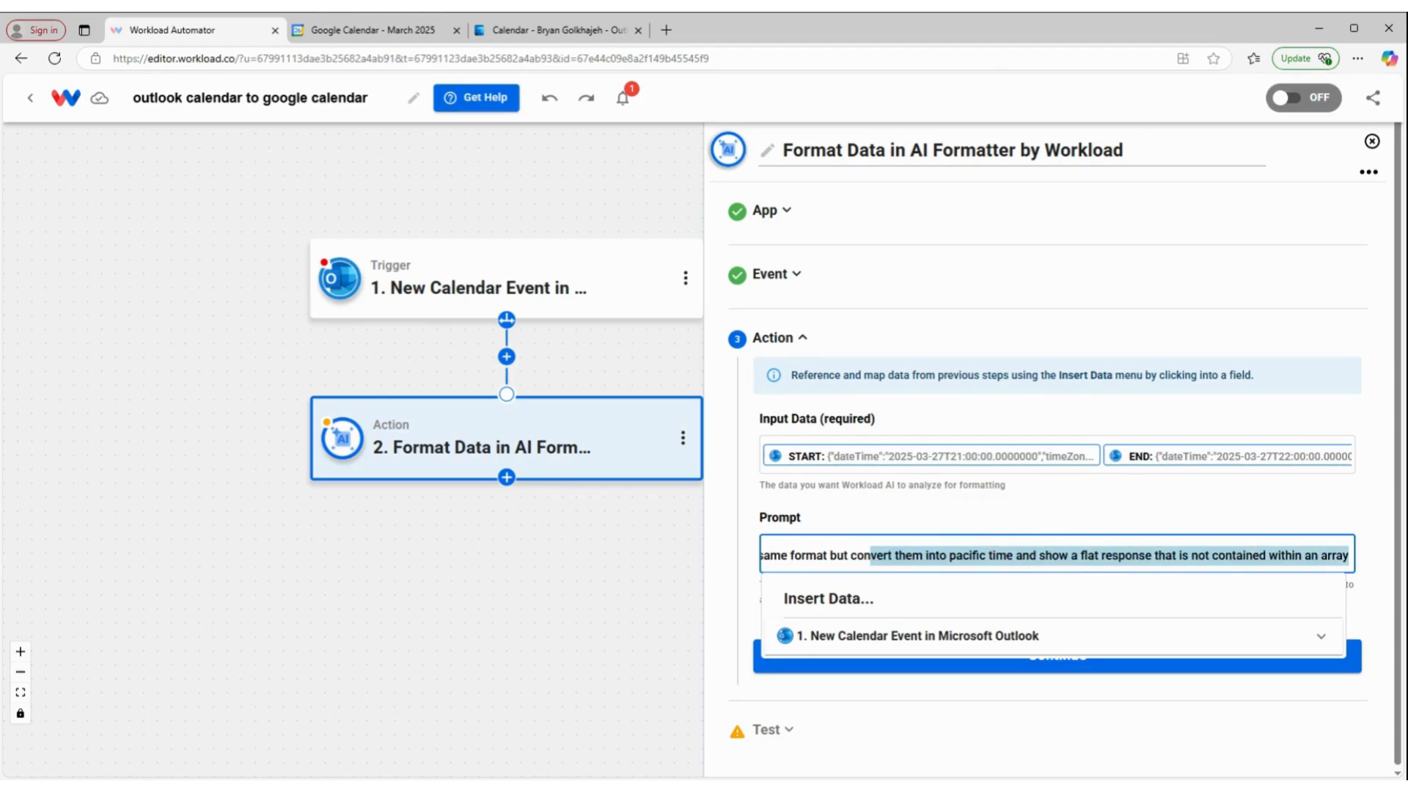
{"action": "left_click", "coordinate": [1270, 508]}
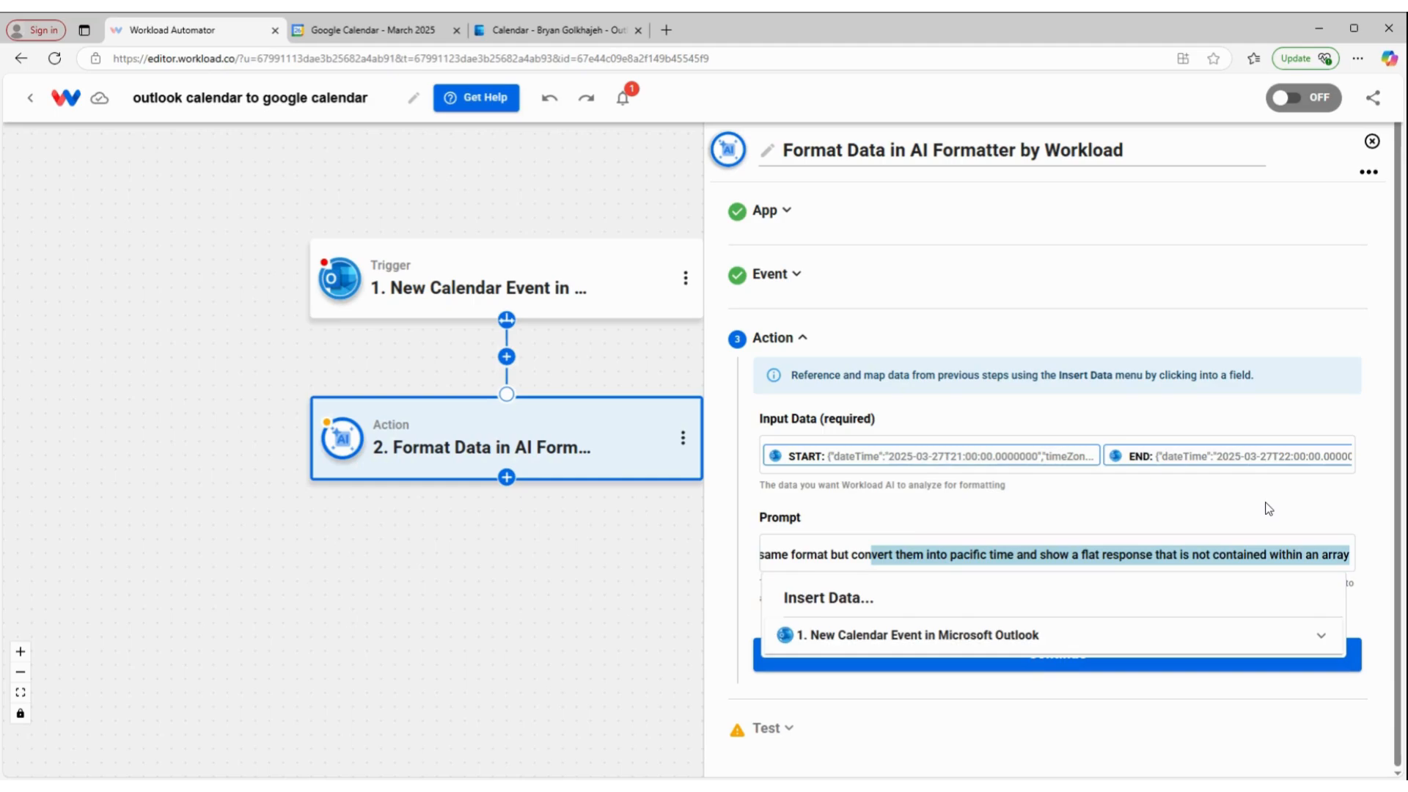
Test the Format Data action with the sample data and finish that step's setup.
{"action": "left_click", "coordinate": [1020, 657]}
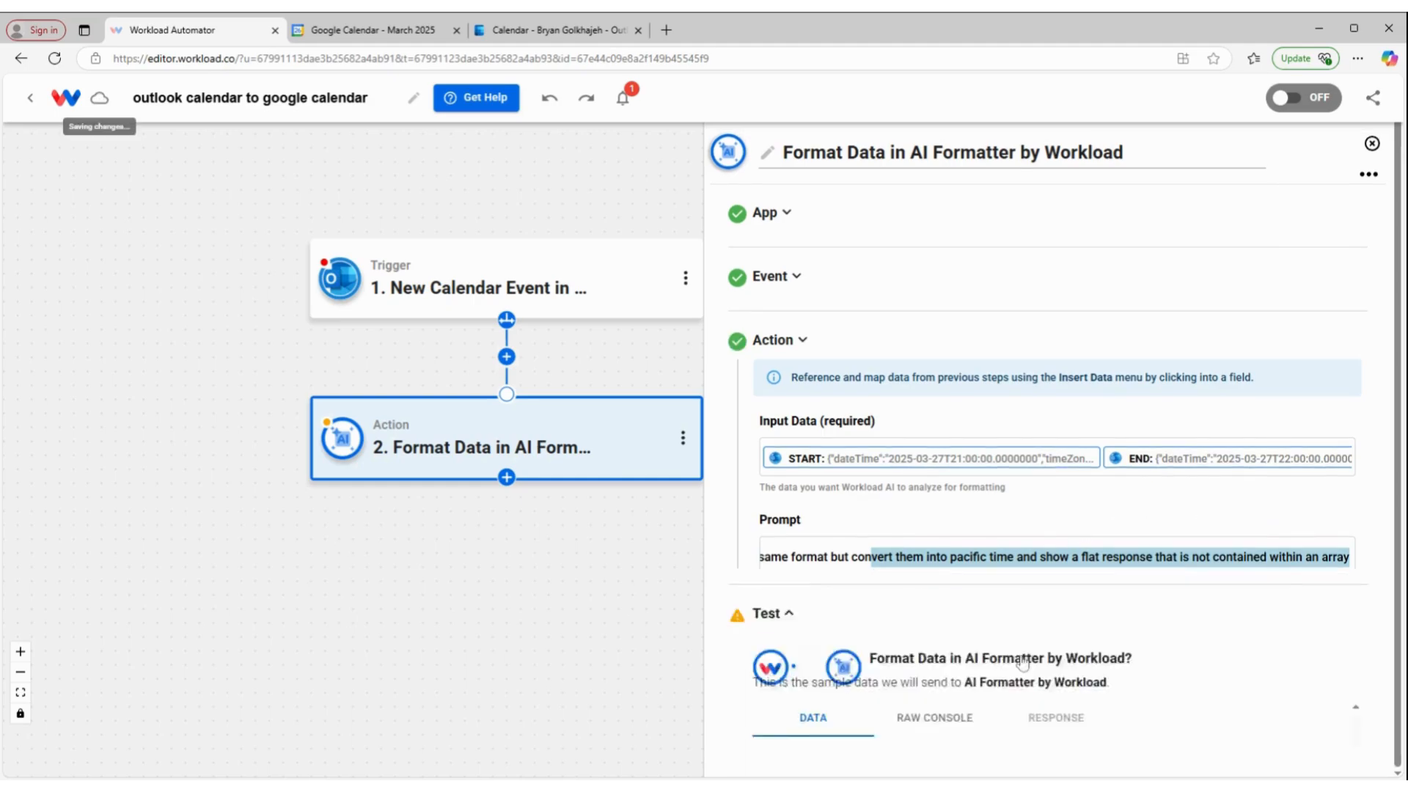
{"action": "left_click", "coordinate": [910, 698]}
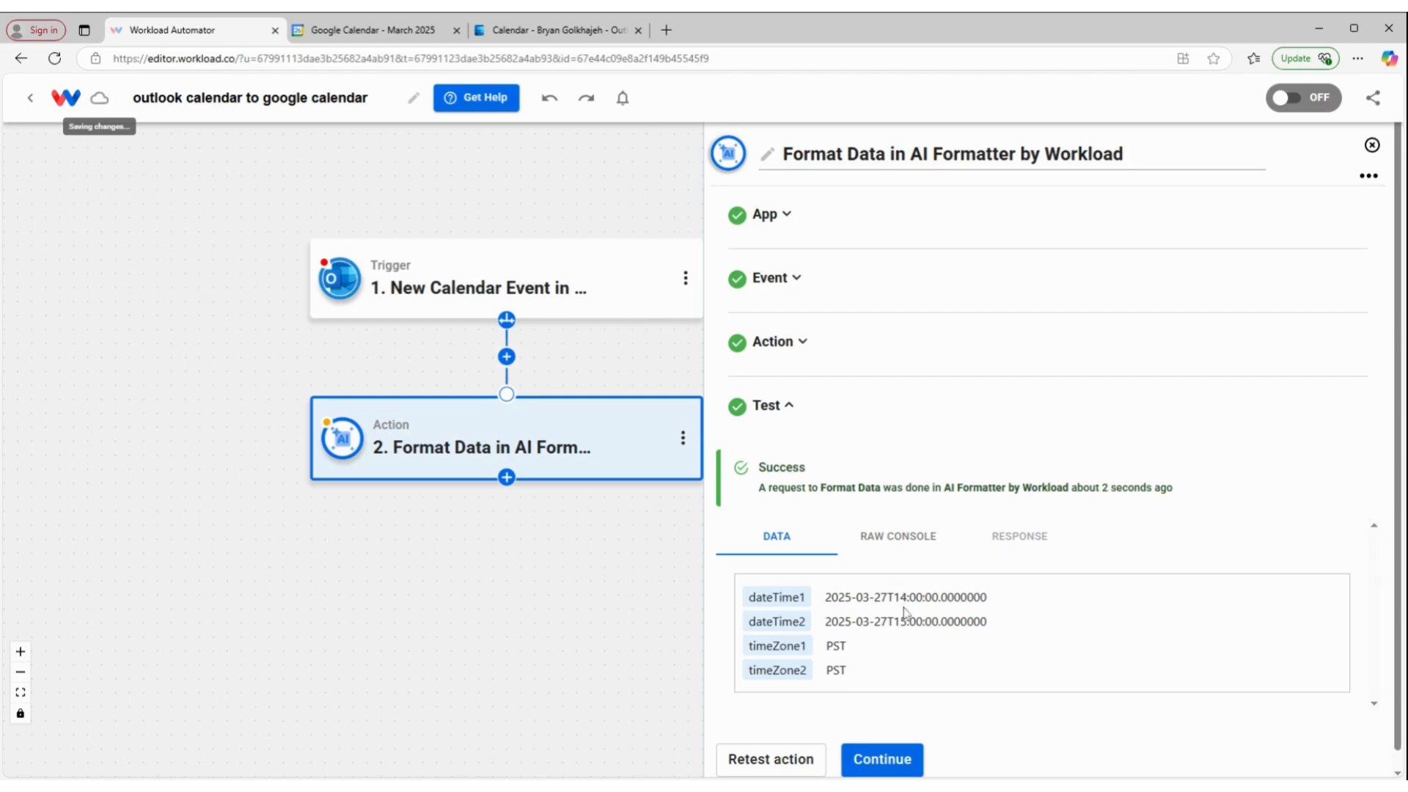
{"action": "left_click", "coordinate": [879, 759]}
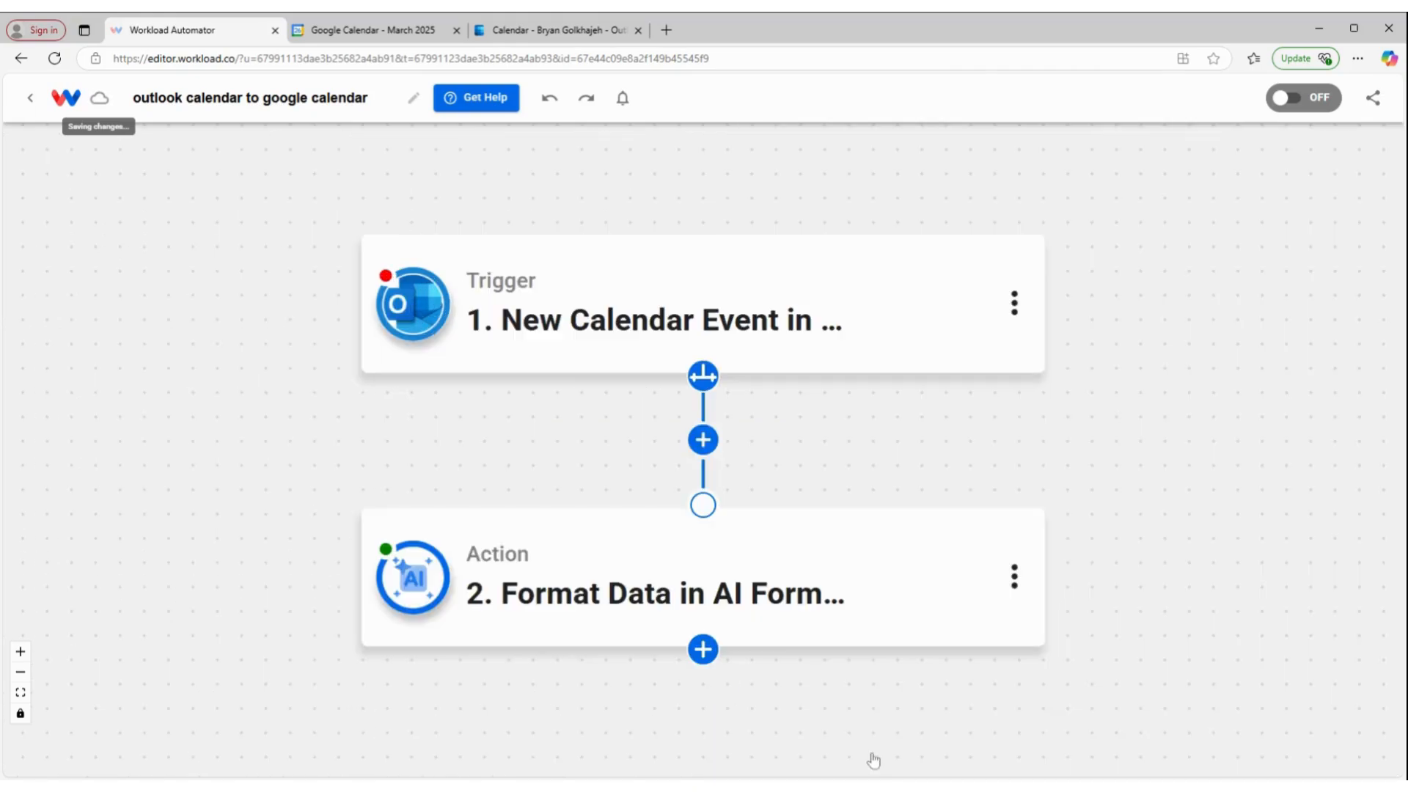
Add a third action after the formatter using Google Calendar's Create Detailed Event, keeping the connected Google Calendar account.
{"action": "left_click", "coordinate": [703, 650]}
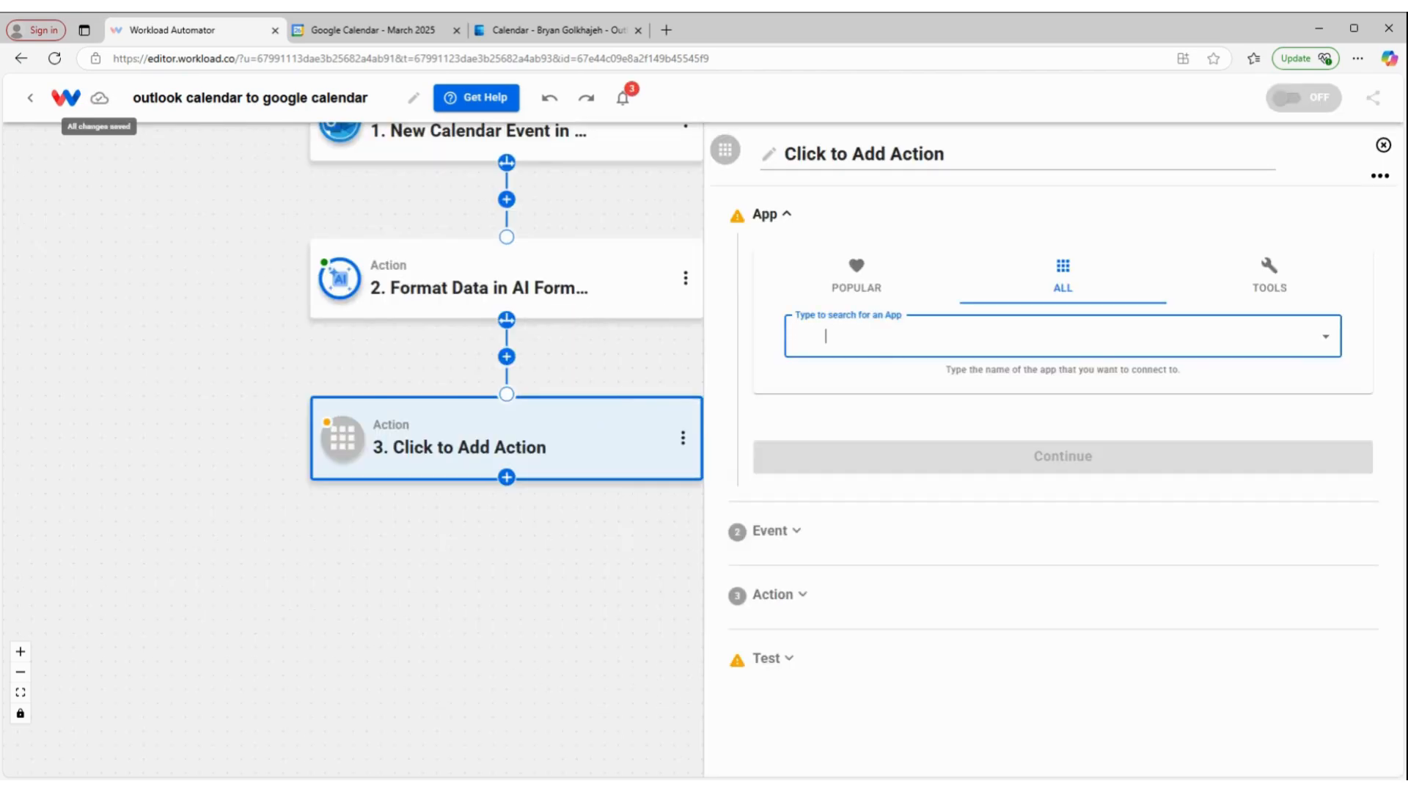
{"action": "type", "text": "calen"}
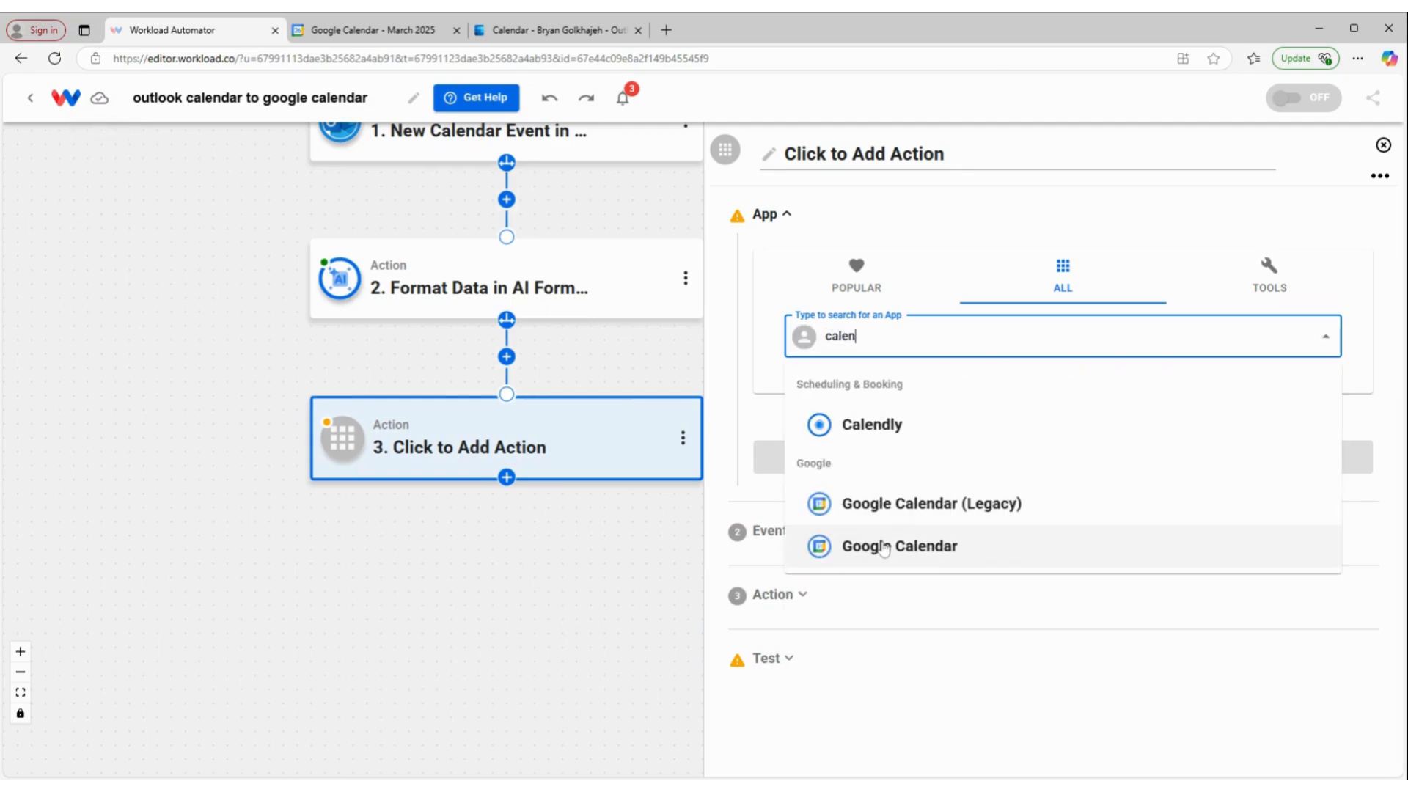
{"action": "left_click", "coordinate": [936, 544]}
{"action": "left_click", "coordinate": [890, 318]}
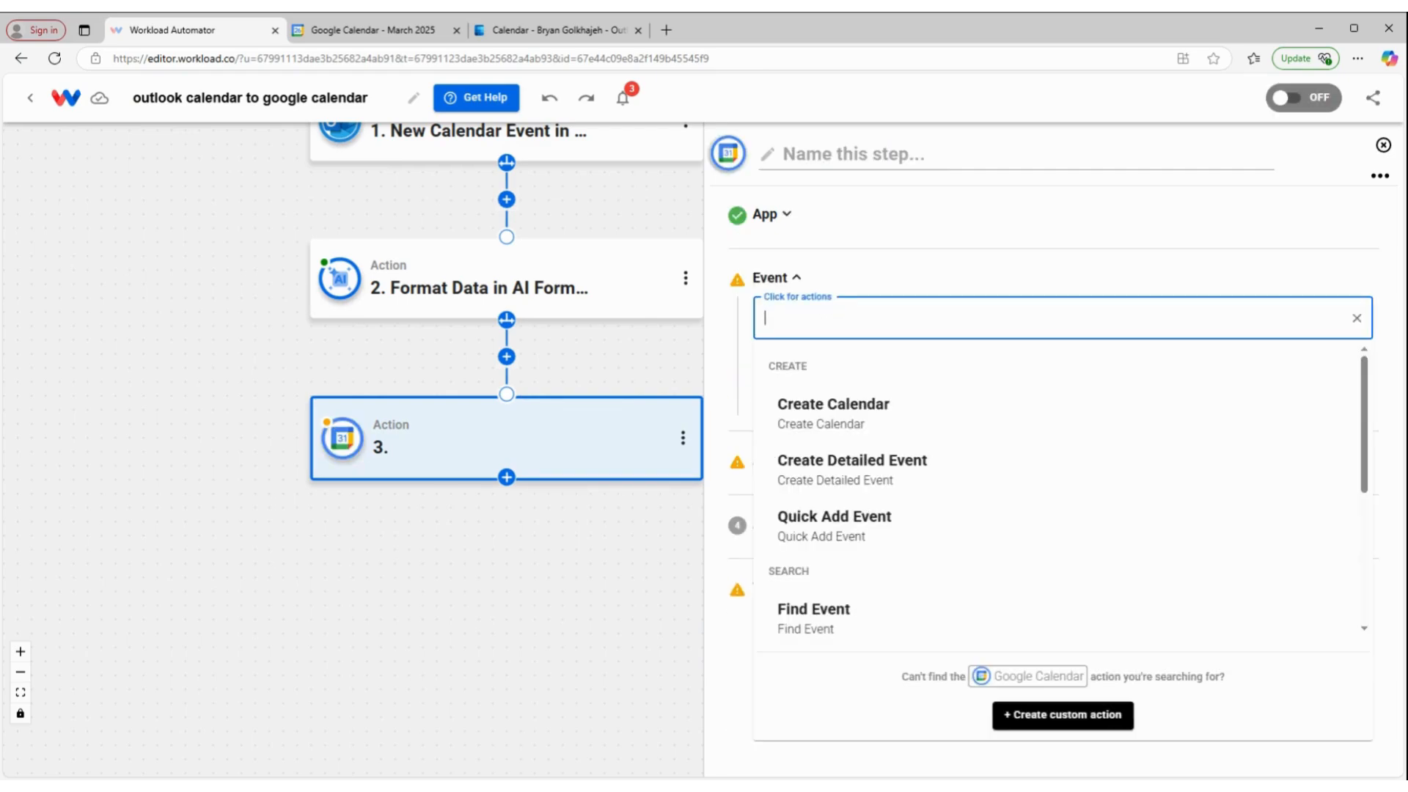
{"action": "left_click", "coordinate": [880, 465]}
{"action": "left_click", "coordinate": [958, 386]}
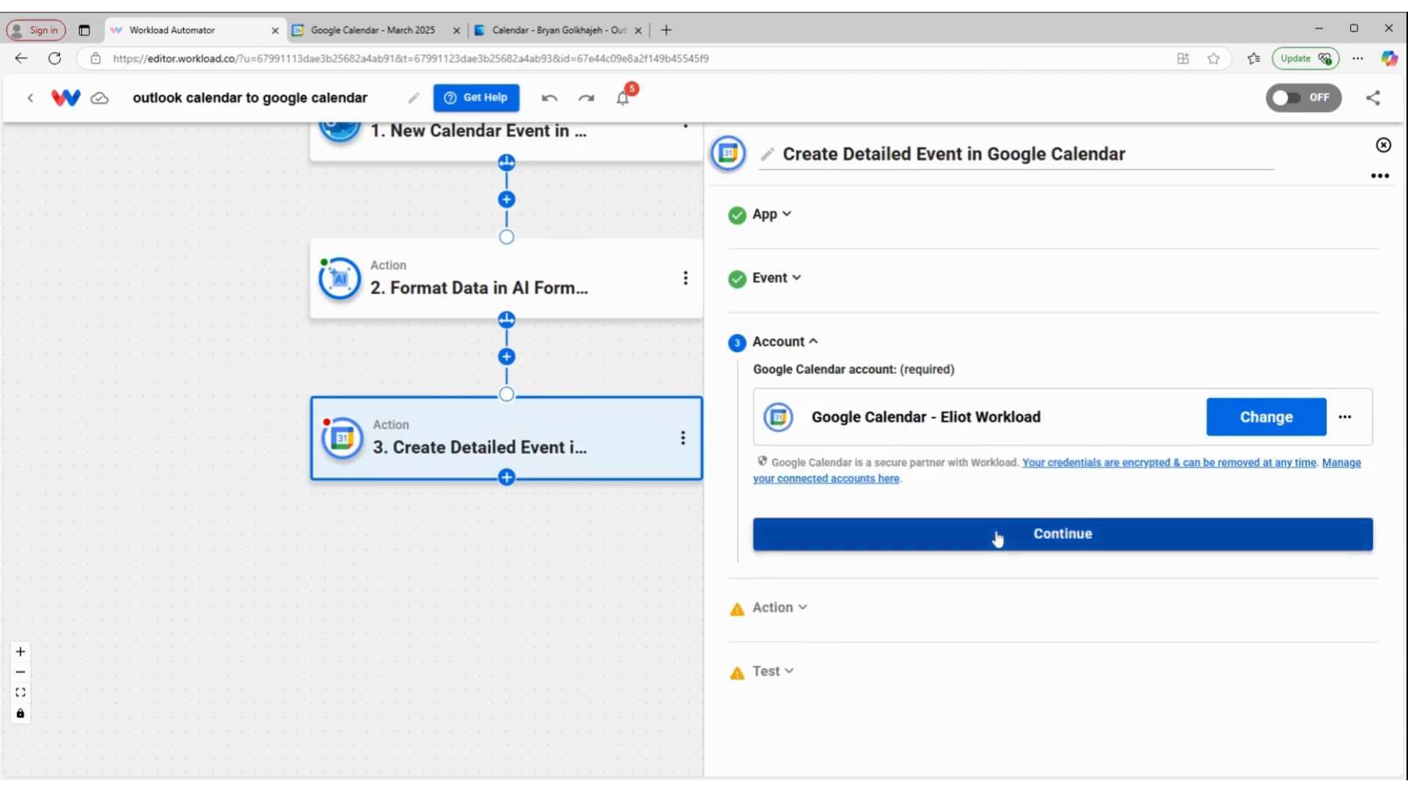
{"action": "left_click", "coordinate": [996, 531]}
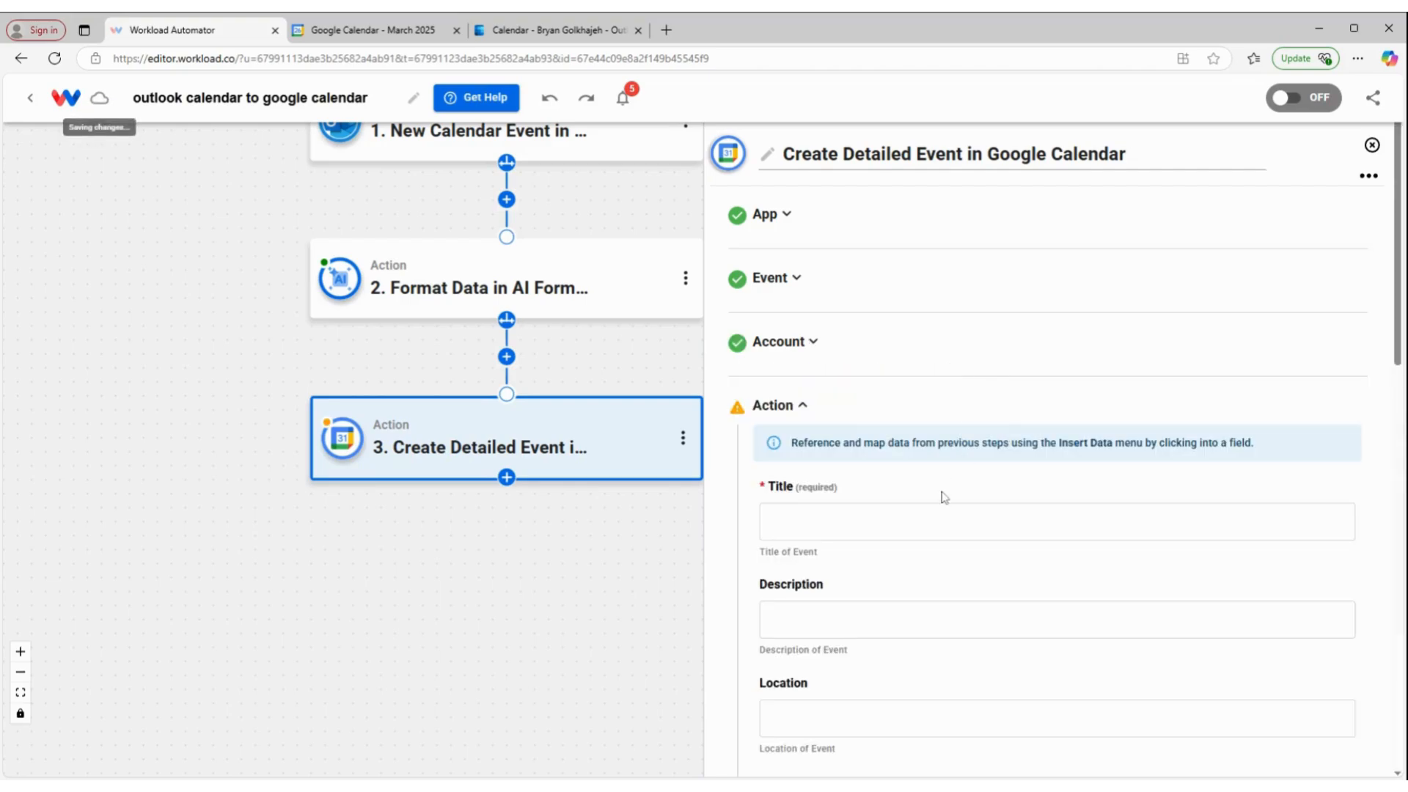
Map the new Google Calendar event's Title to the subject value from the Outlook calendar event.
{"action": "scroll", "coordinate": [943, 495], "scroll_direction": "down", "scroll_amount": 1}
{"action": "left_click", "coordinate": [953, 446]}
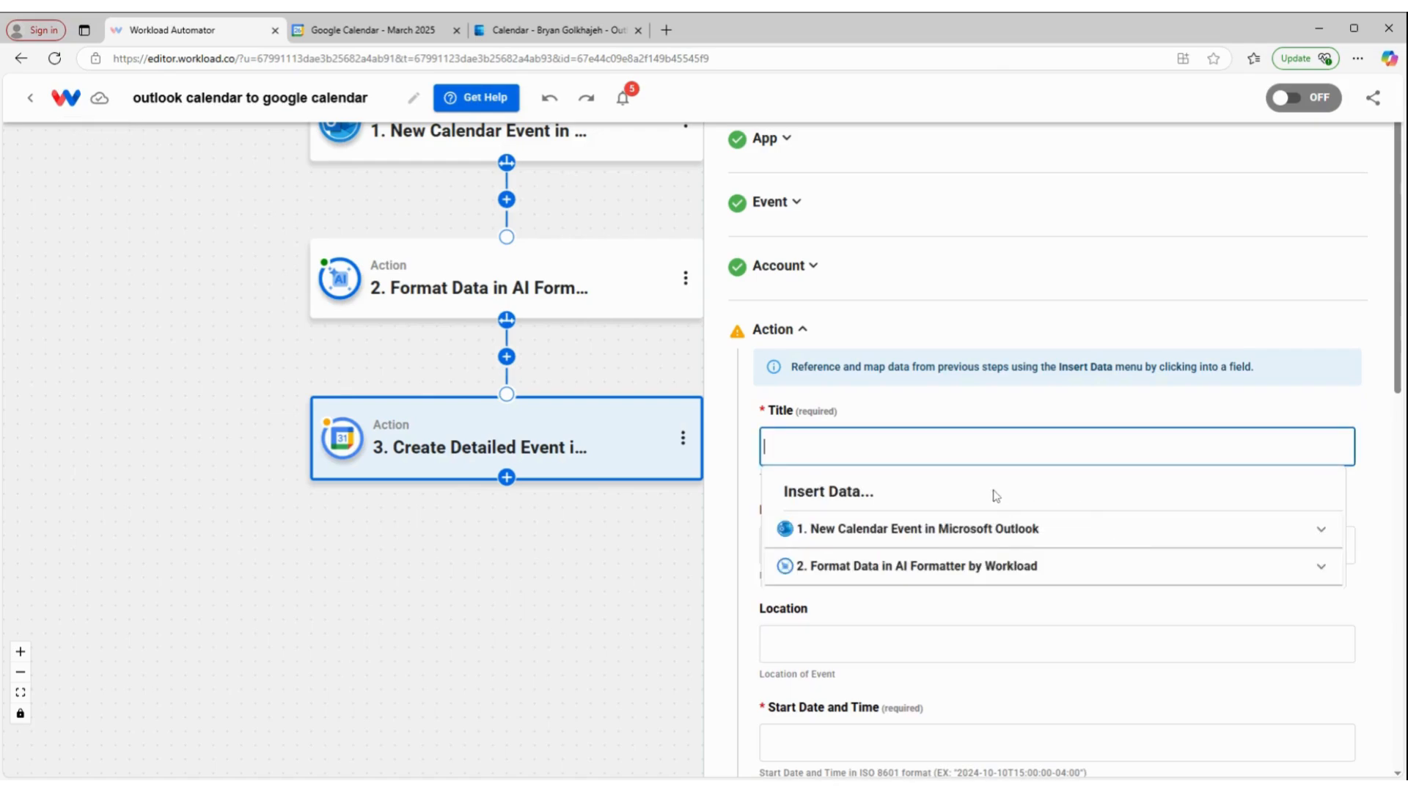
{"action": "left_click", "coordinate": [877, 531]}
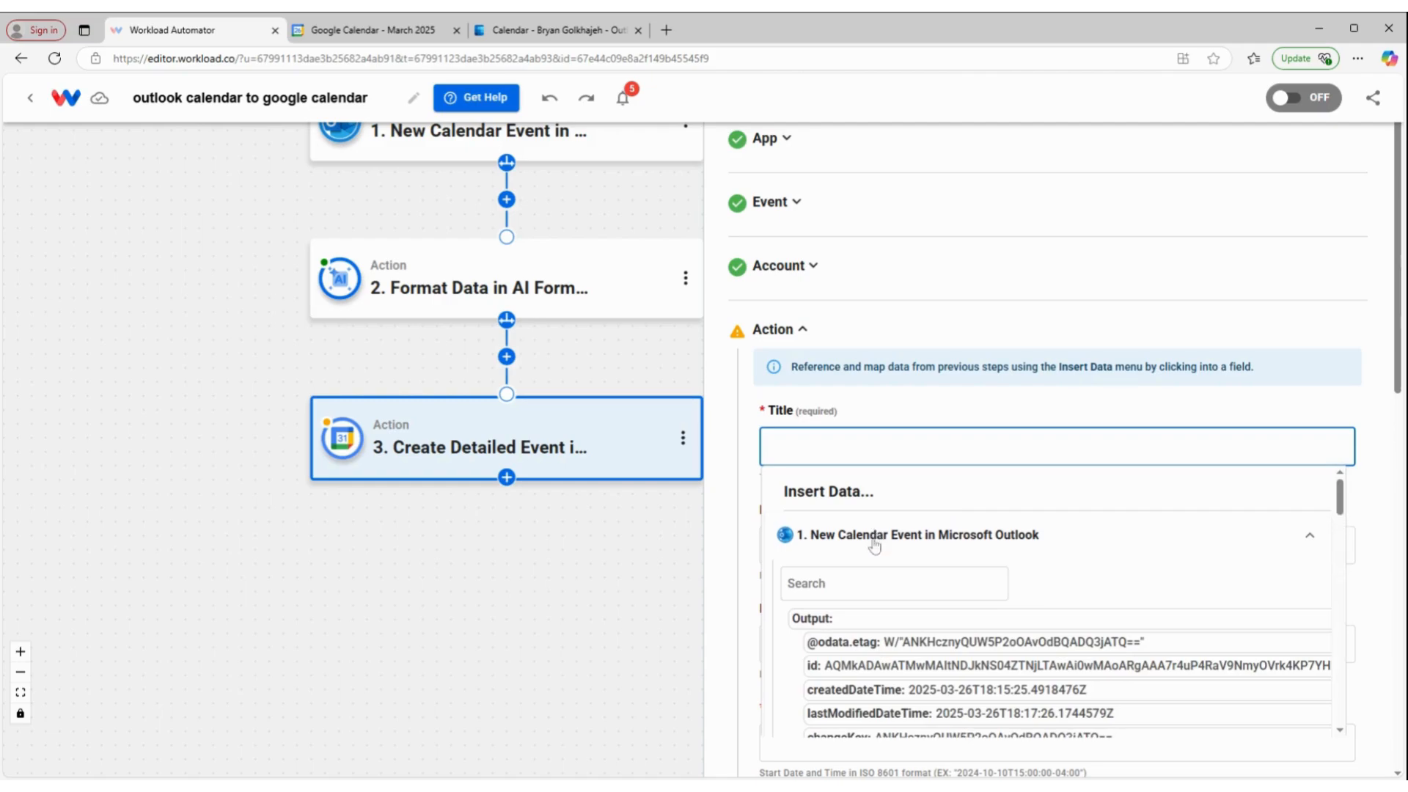
{"action": "scroll", "coordinate": [981, 586], "scroll_direction": "down", "scroll_amount": 3}
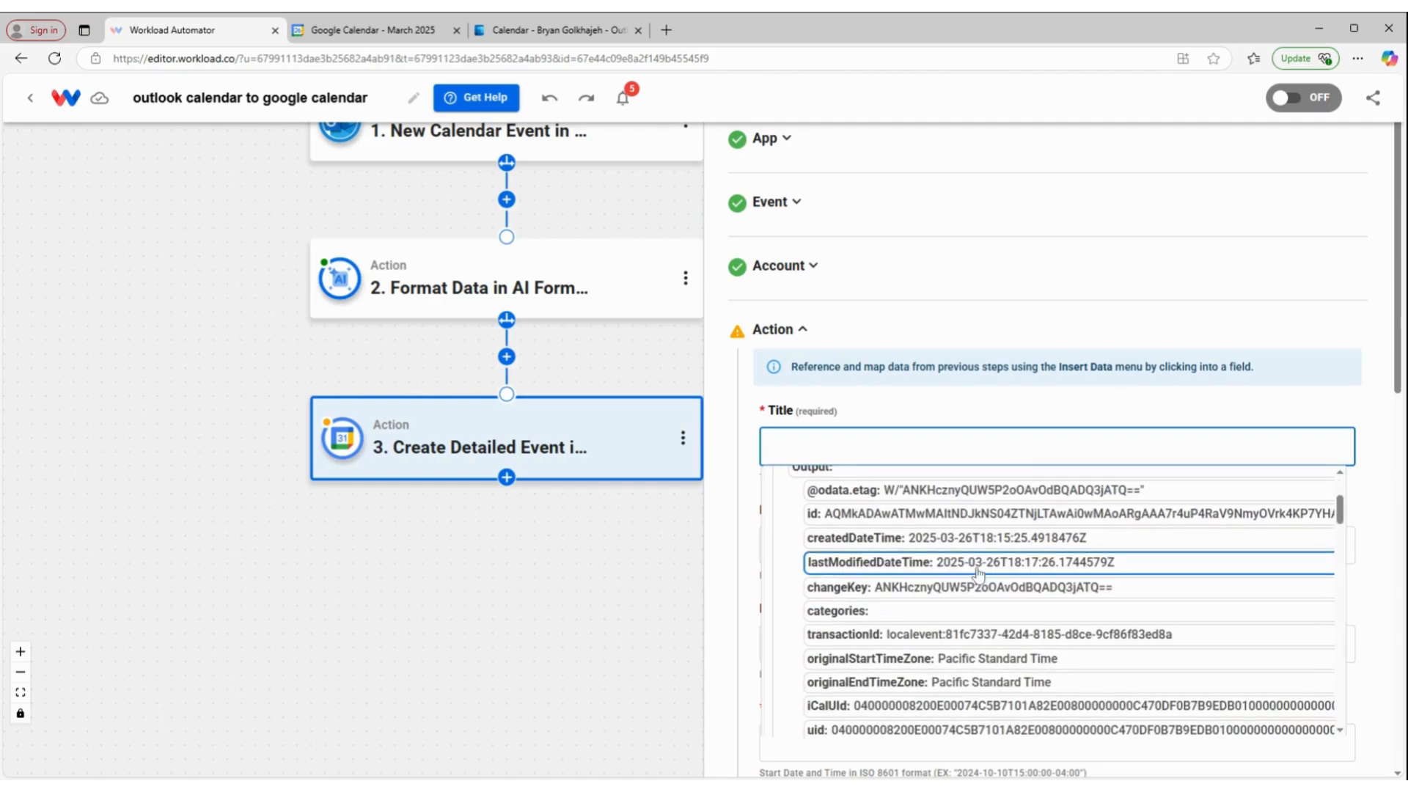
{"action": "scroll", "coordinate": [982, 587], "scroll_direction": "down", "scroll_amount": 2}
{"action": "scroll", "coordinate": [1026, 590], "scroll_direction": "down", "scroll_amount": 3}
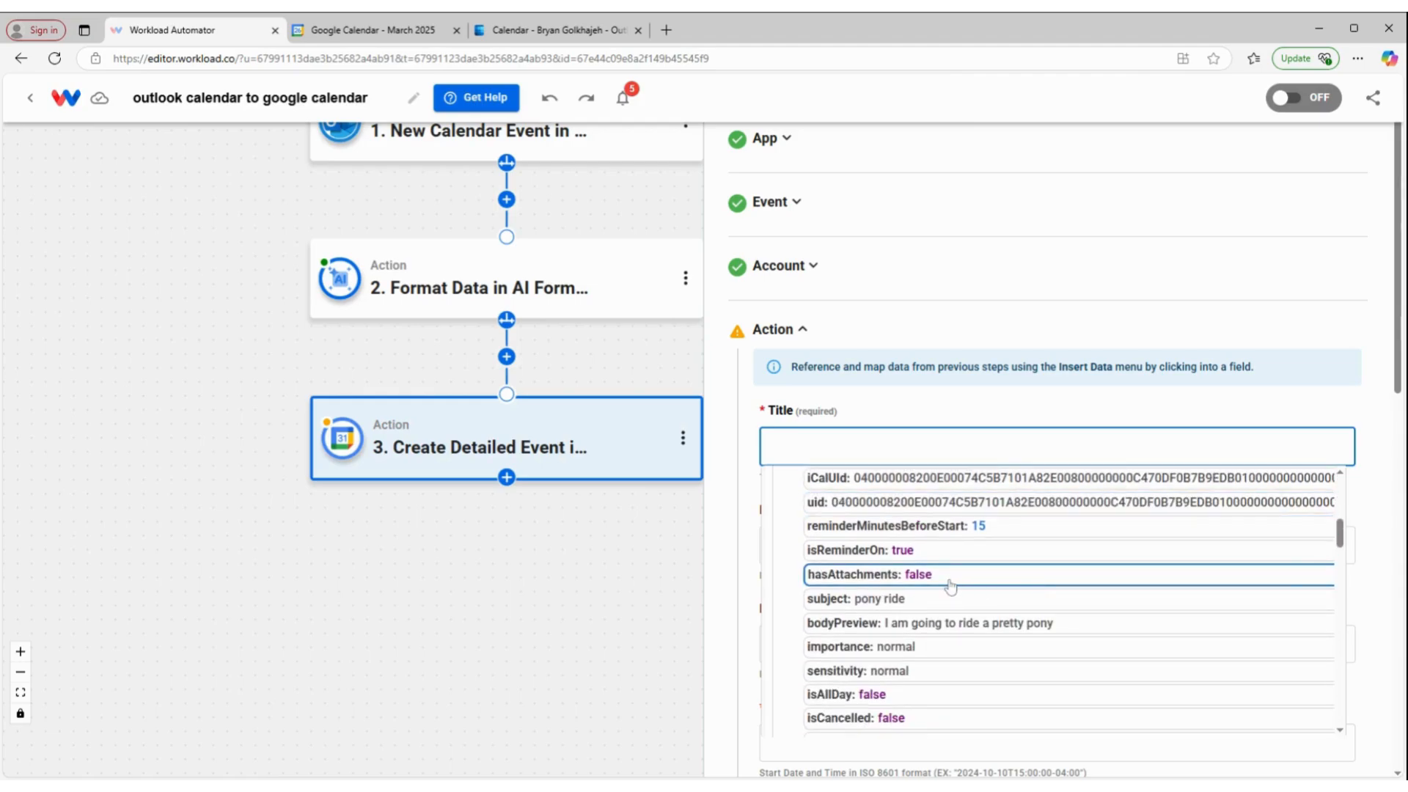
{"action": "left_click", "coordinate": [894, 599]}
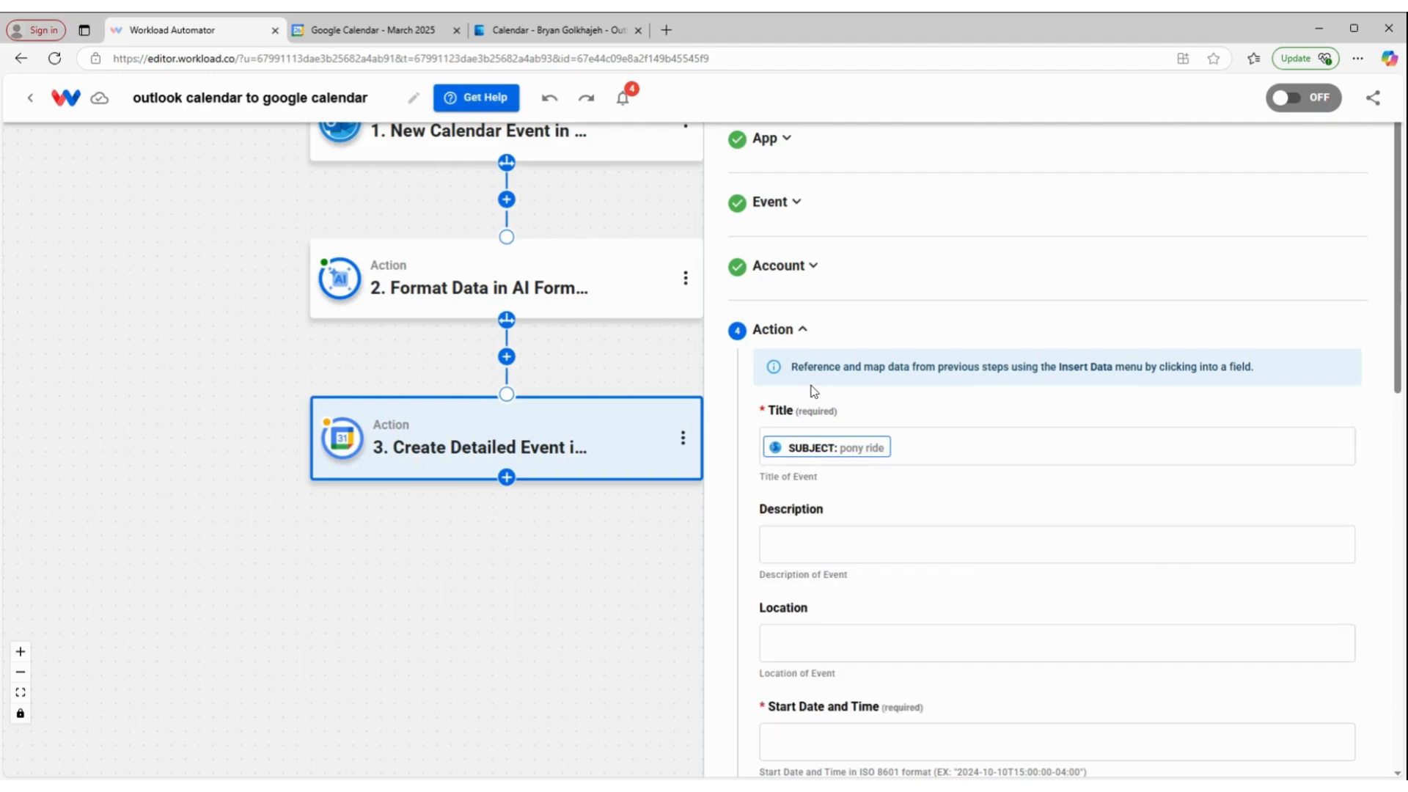
Map the event's Description to the bodyPreview value from the Outlook calendar event.
{"action": "left_click", "coordinate": [853, 546]}
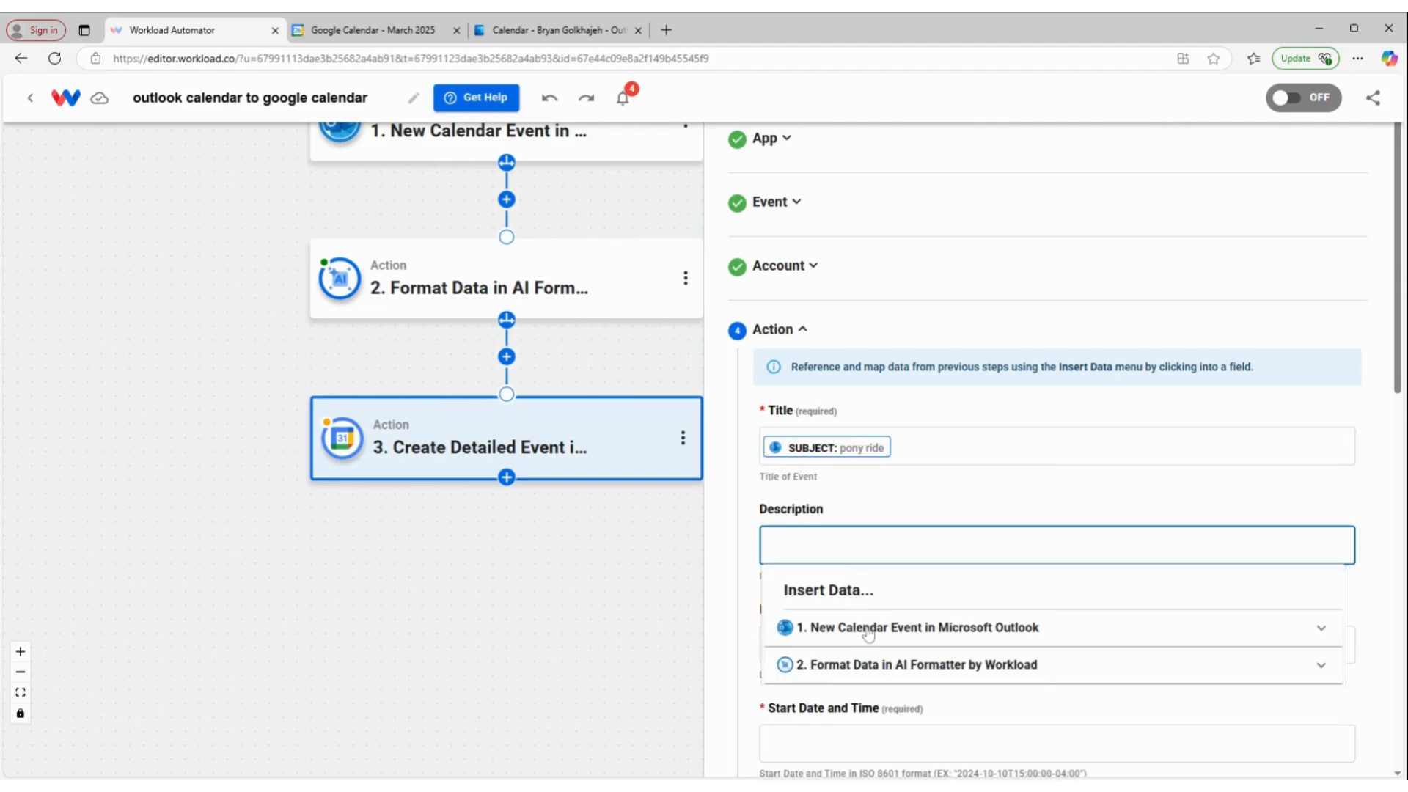
{"action": "left_click", "coordinate": [868, 631]}
{"action": "scroll", "coordinate": [873, 660], "scroll_direction": "down", "scroll_amount": 5}
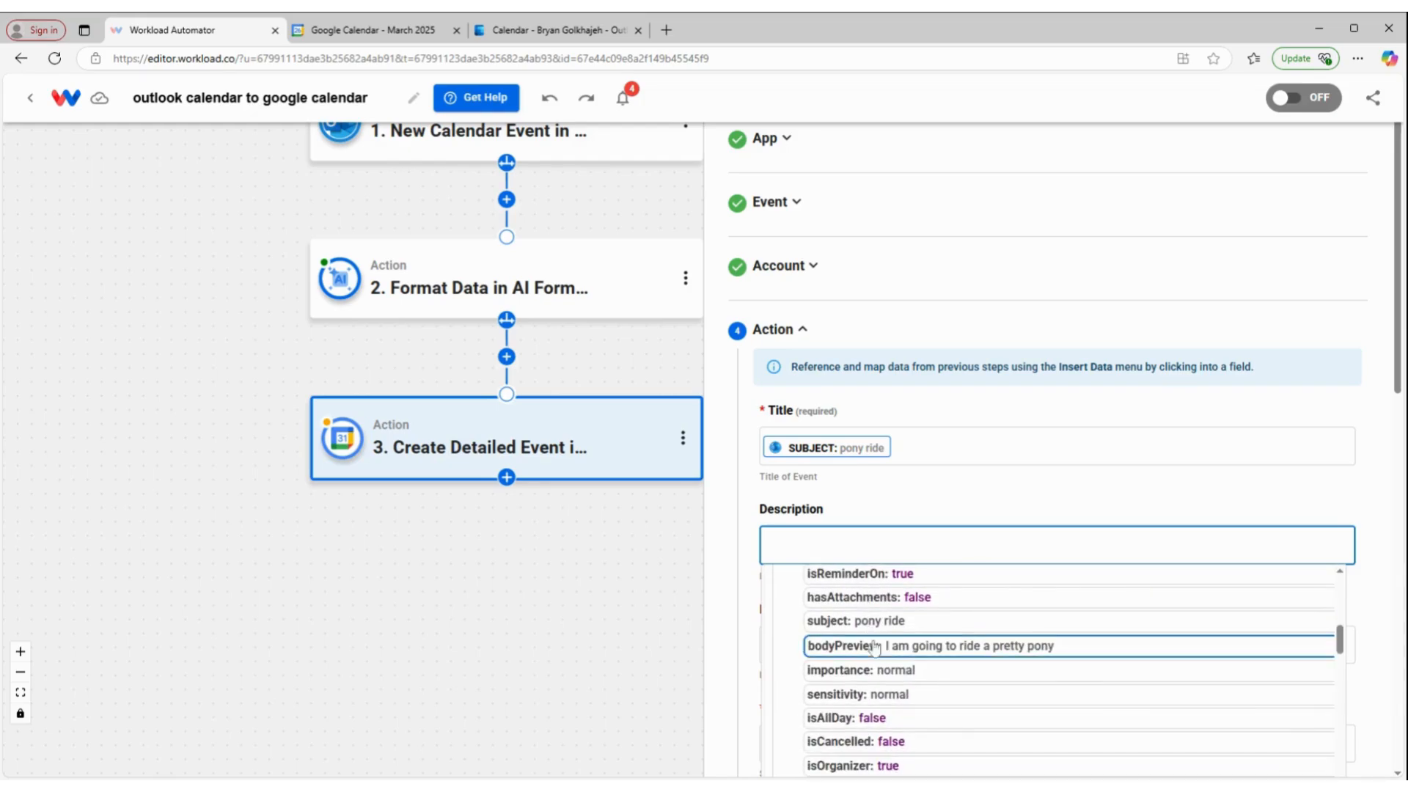
{"action": "left_click", "coordinate": [922, 494]}
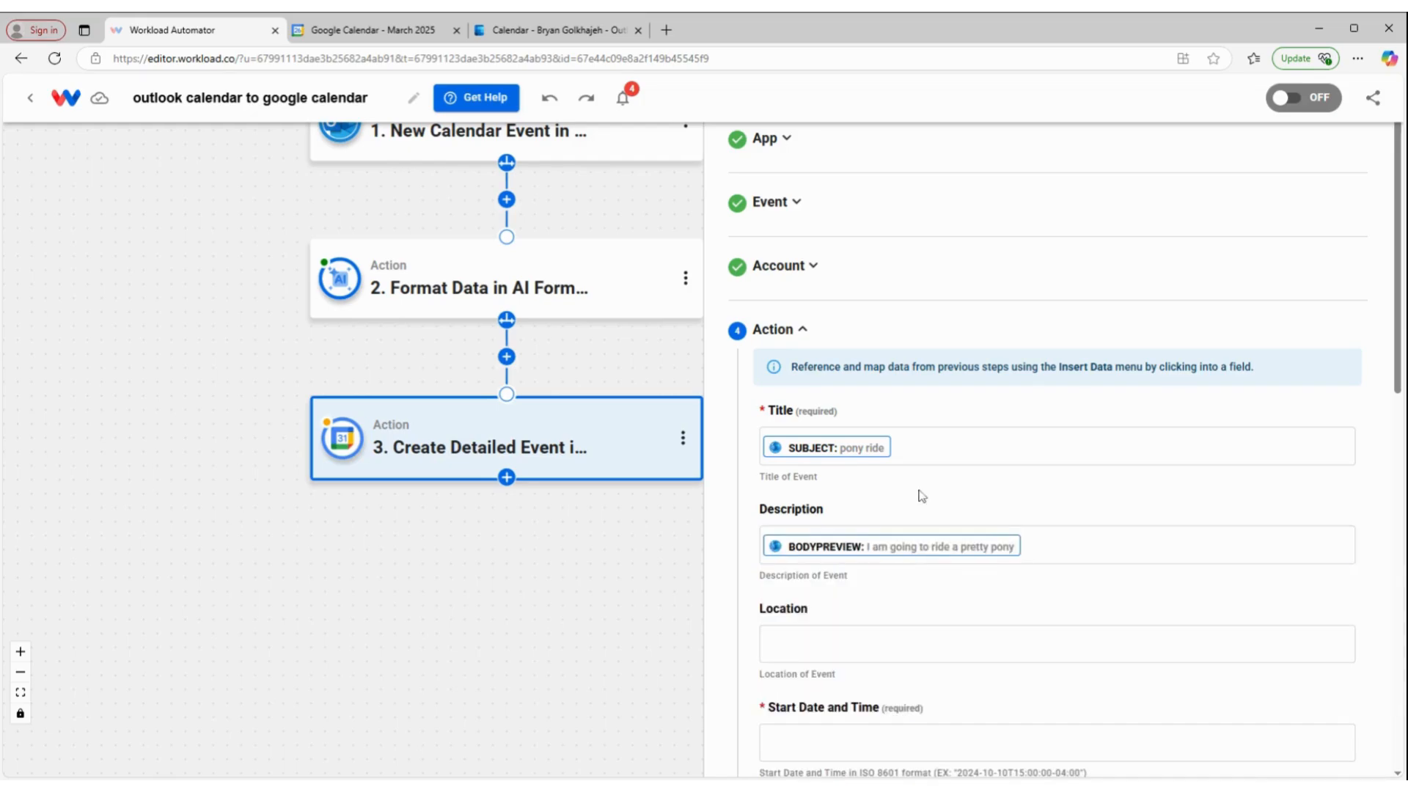
Map the event's Location to the location displayName value from the Outlook calendar event.
{"action": "scroll", "coordinate": [921, 496], "scroll_direction": "down", "scroll_amount": 2}
{"action": "left_click", "coordinate": [790, 505]}
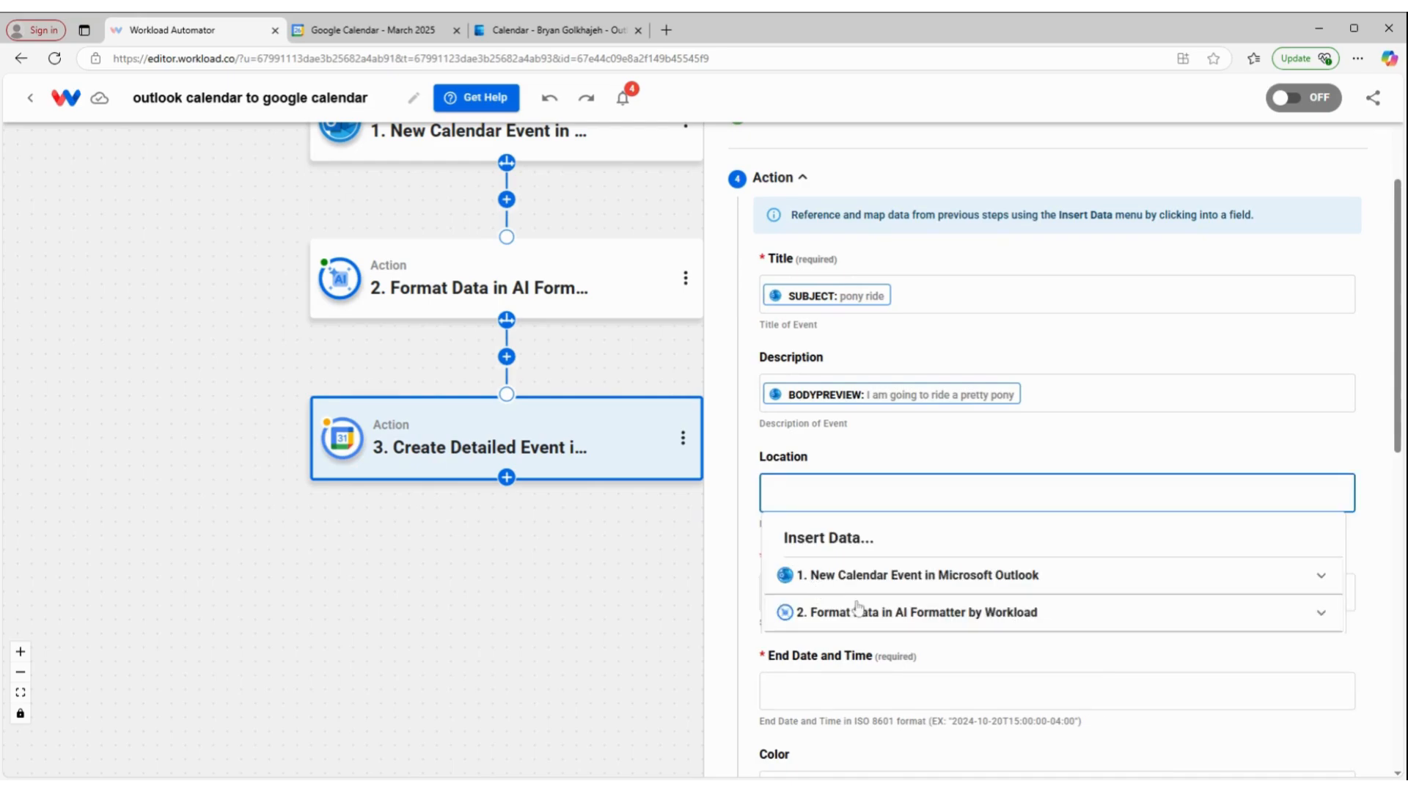
{"action": "left_click", "coordinate": [892, 573]}
{"action": "scroll", "coordinate": [892, 573], "scroll_direction": "down", "scroll_amount": 6}
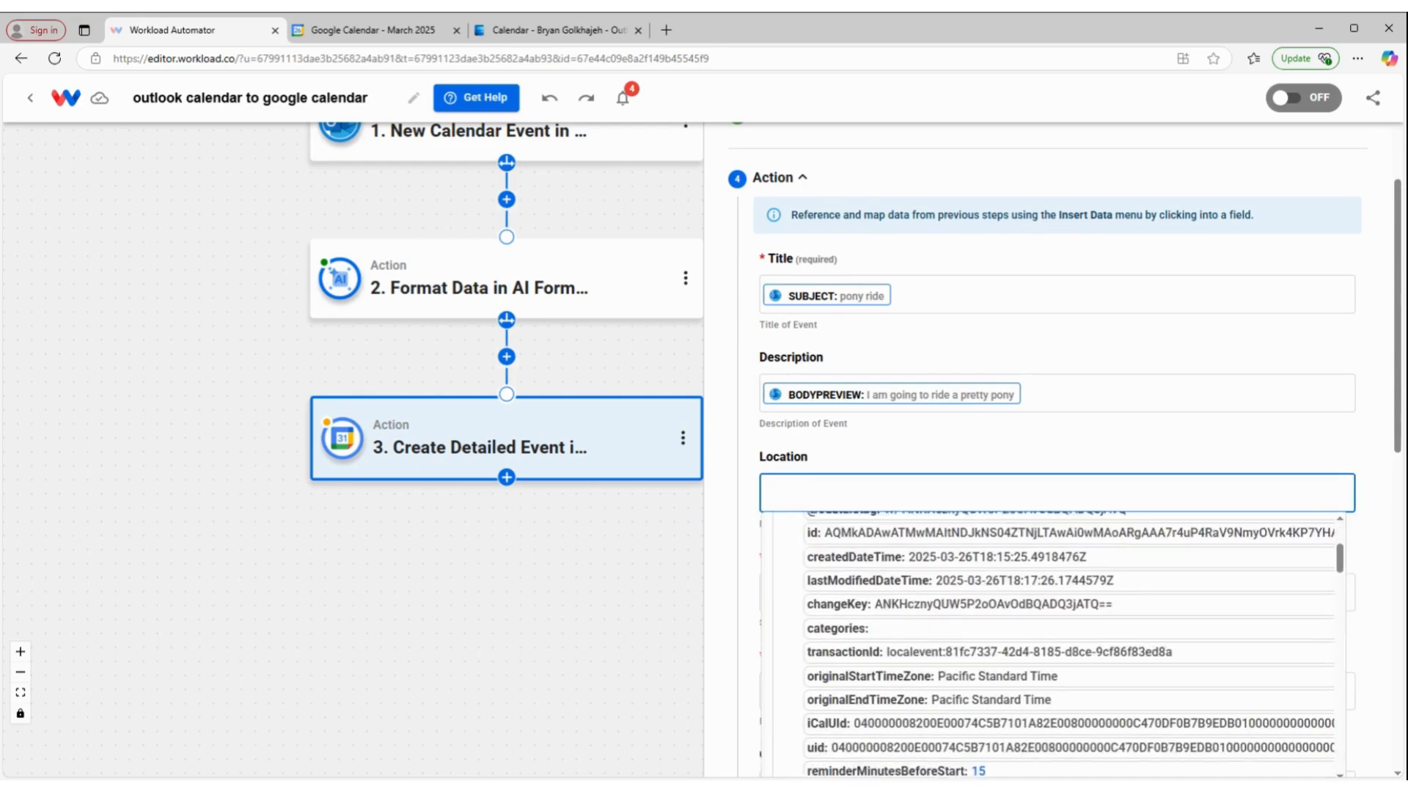
{"action": "scroll", "coordinate": [828, 587], "scroll_direction": "down", "scroll_amount": 6}
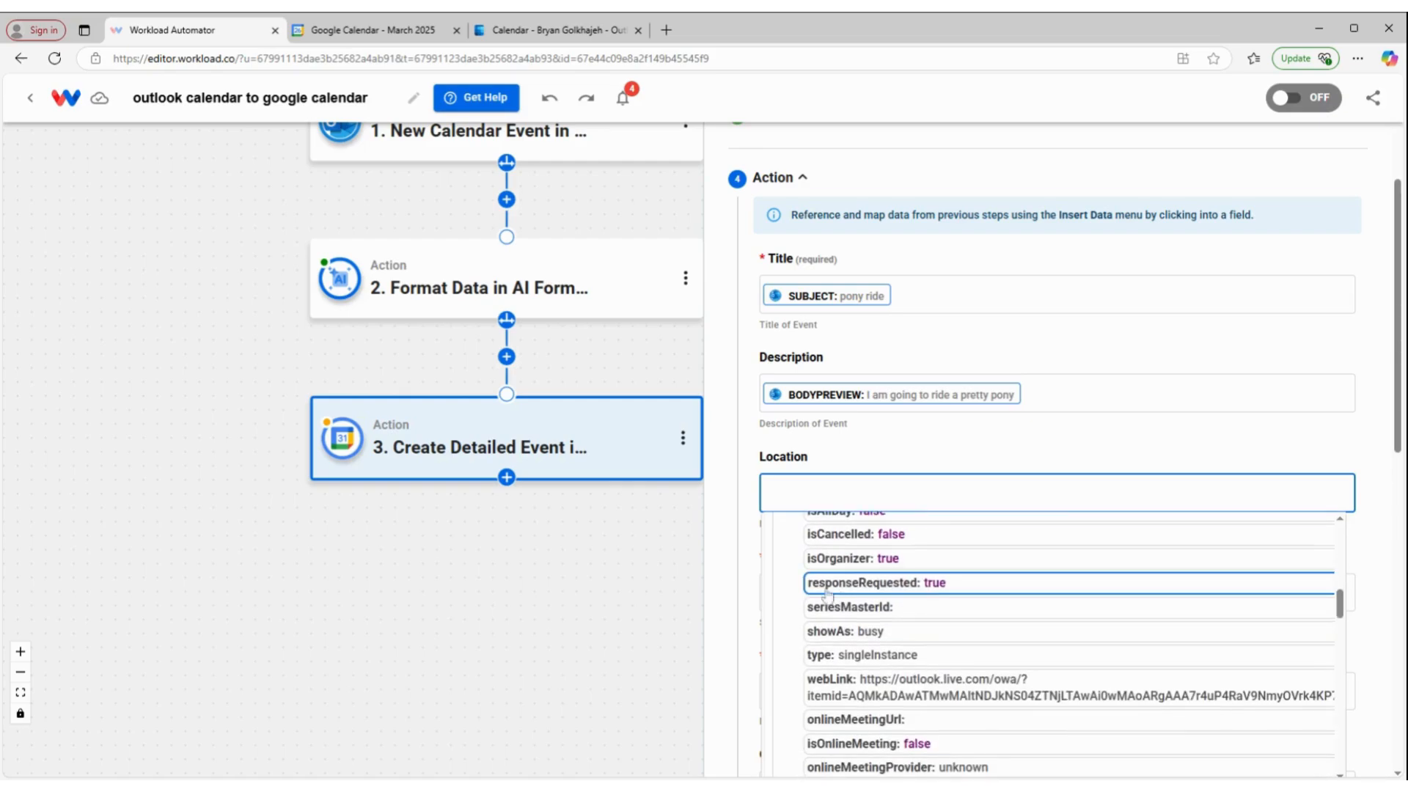
{"action": "scroll", "coordinate": [827, 593], "scroll_direction": "down", "scroll_amount": 5}
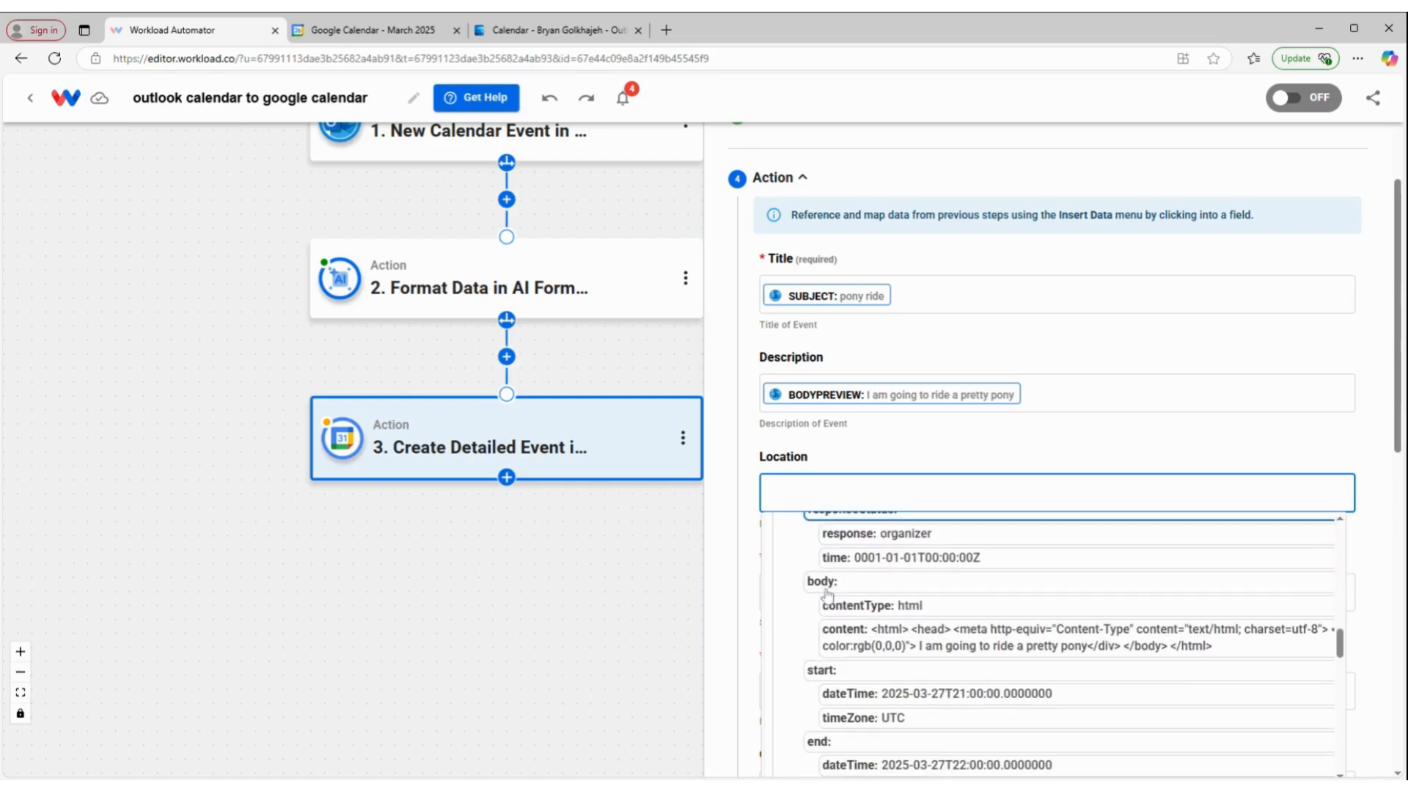
{"action": "scroll", "coordinate": [827, 593], "scroll_direction": "down", "scroll_amount": 2}
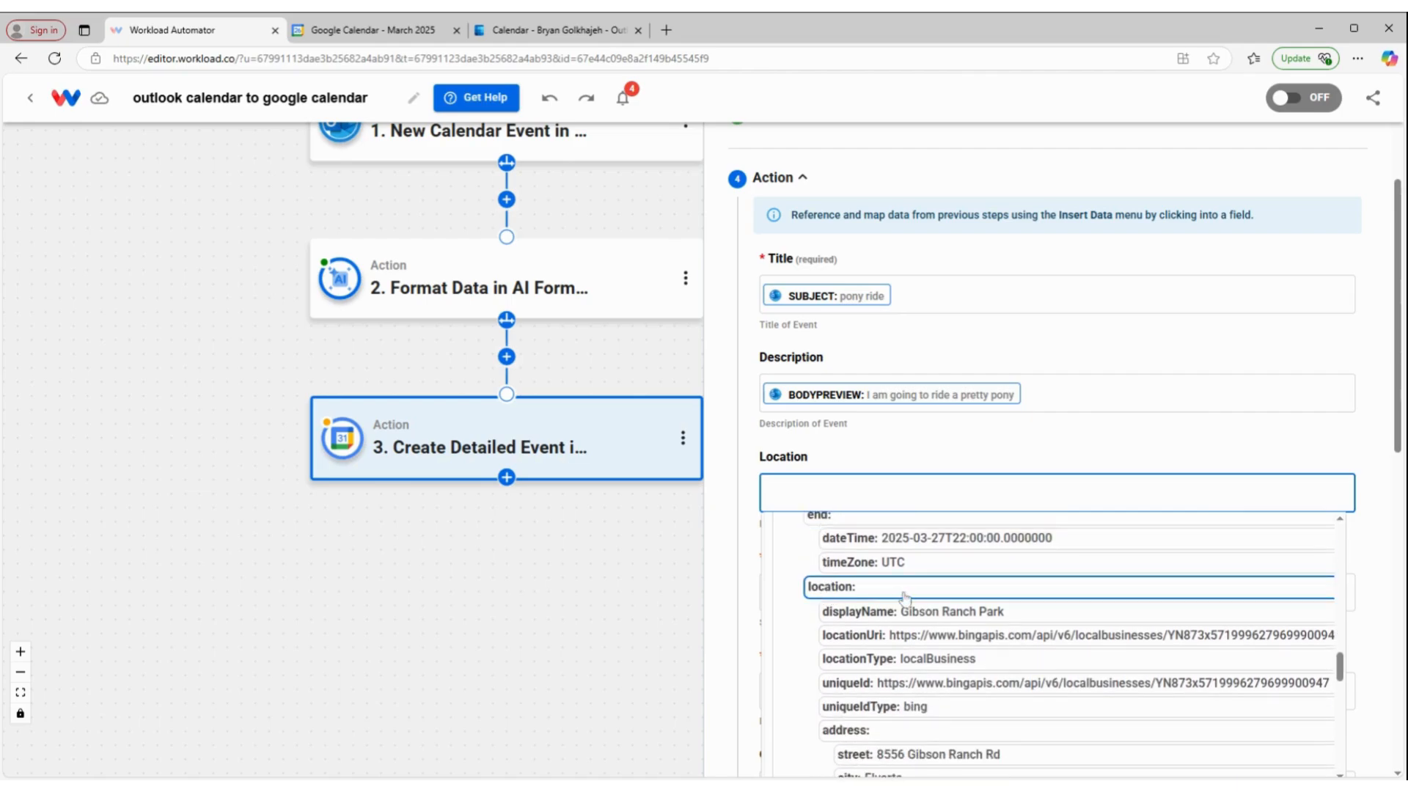
{"action": "left_click", "coordinate": [922, 618]}
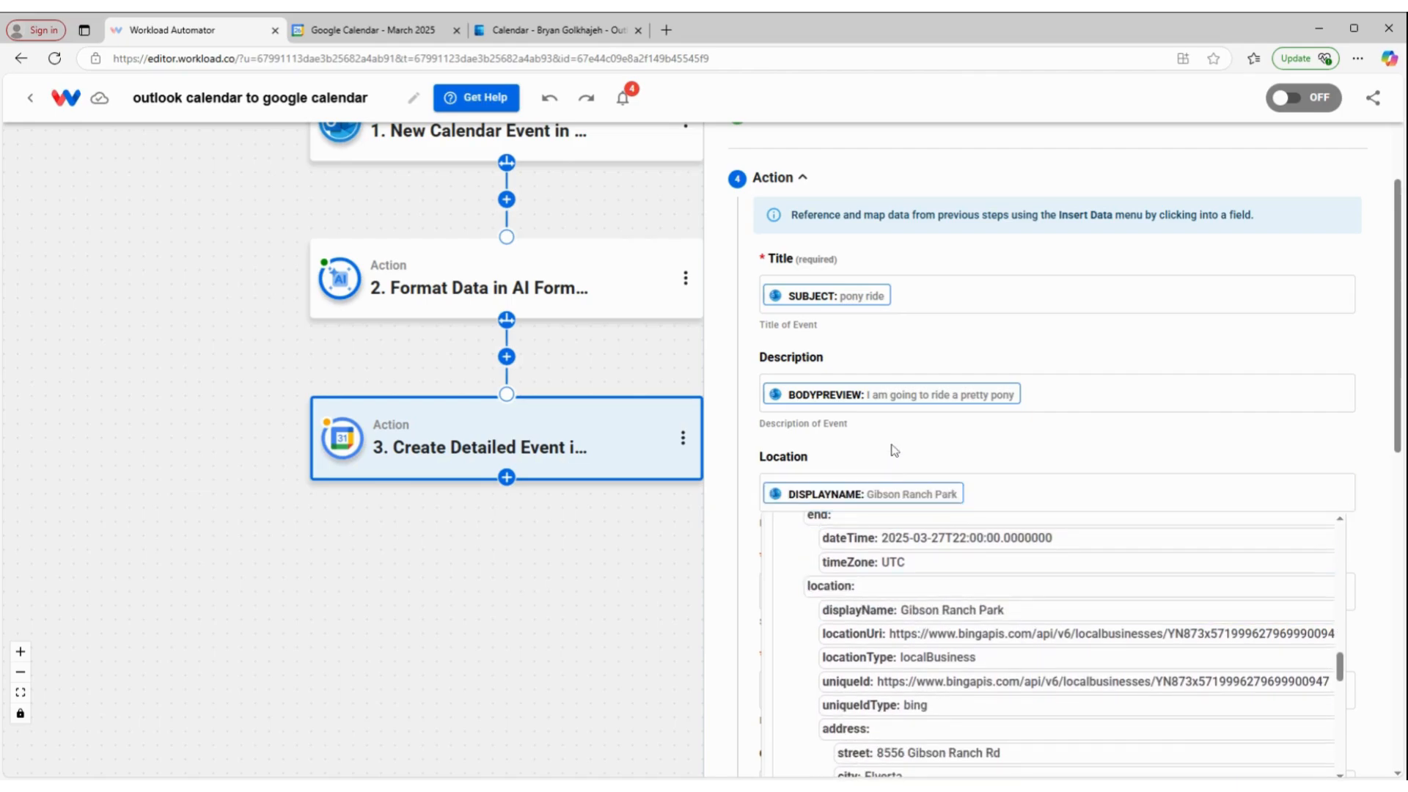
Map Start Date and Time to the dateTime1 output of the AI Formatter step.
{"action": "scroll", "coordinate": [890, 465], "scroll_direction": "down", "scroll_amount": 2}
{"action": "left_click", "coordinate": [880, 448]}
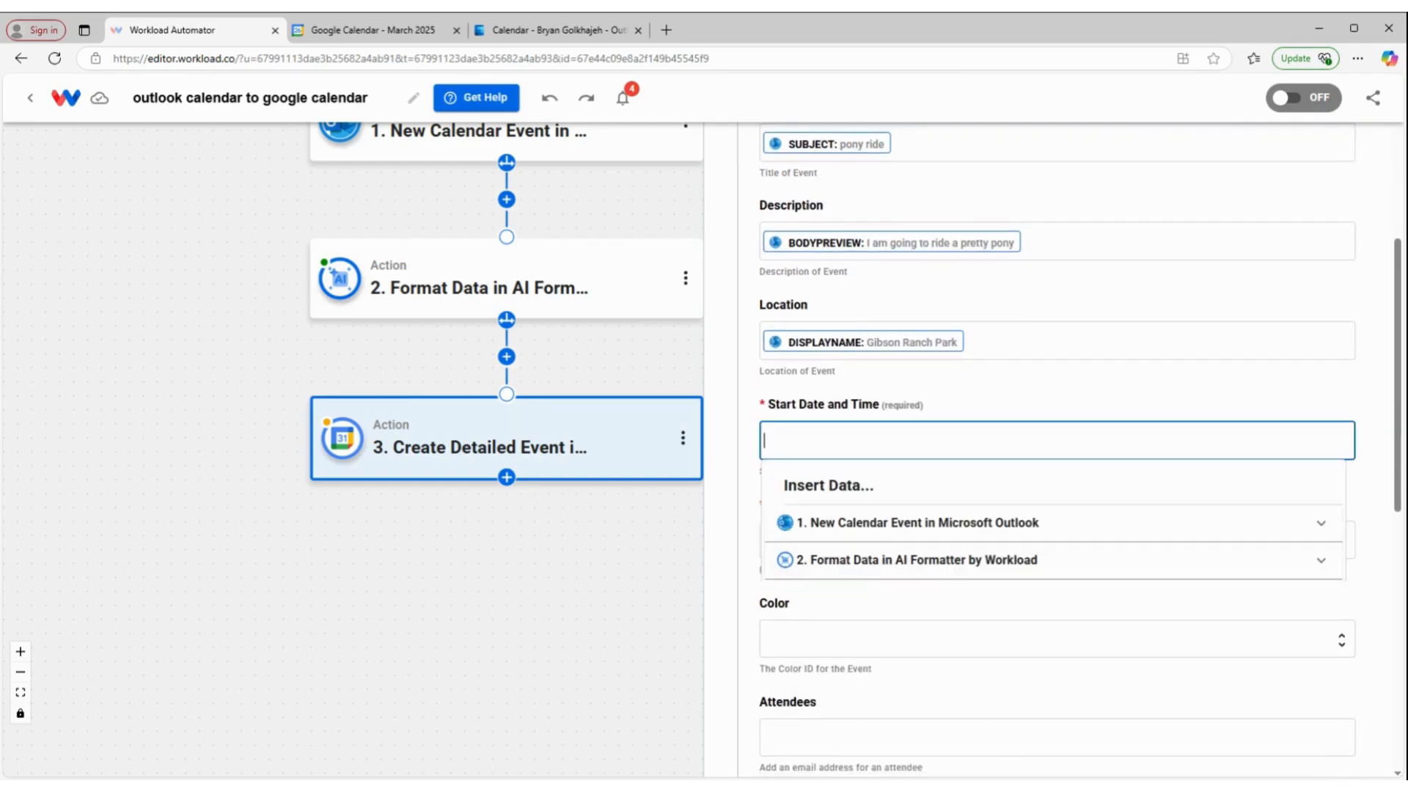
{"action": "left_click", "coordinate": [885, 565]}
{"action": "scroll", "coordinate": [887, 590], "scroll_direction": "down", "scroll_amount": 1}
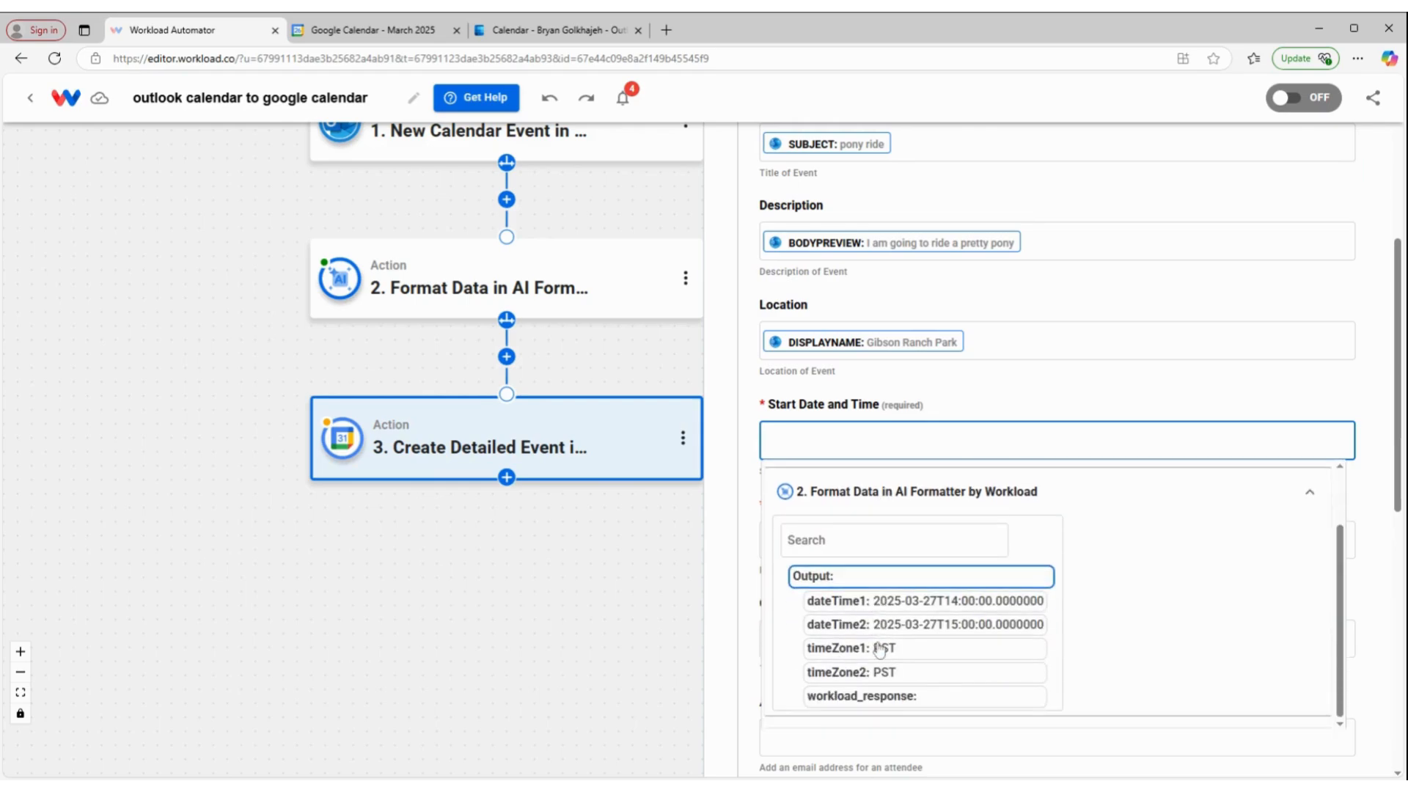
{"action": "left_click", "coordinate": [926, 603]}
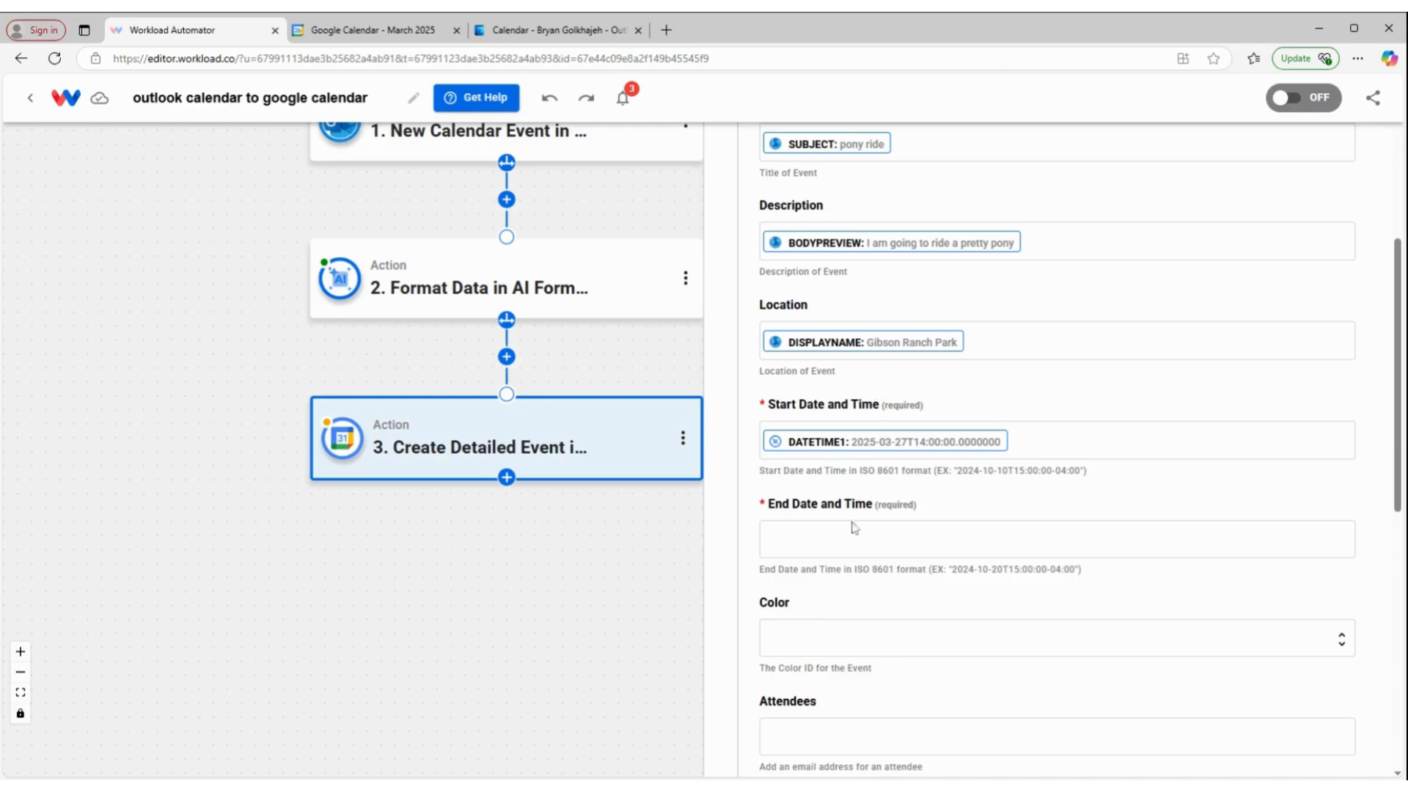
Map End Date and Time to the dateTime2 output of the AI Formatter step.
{"action": "left_click", "coordinate": [850, 540]}
{"action": "left_click", "coordinate": [874, 660]}
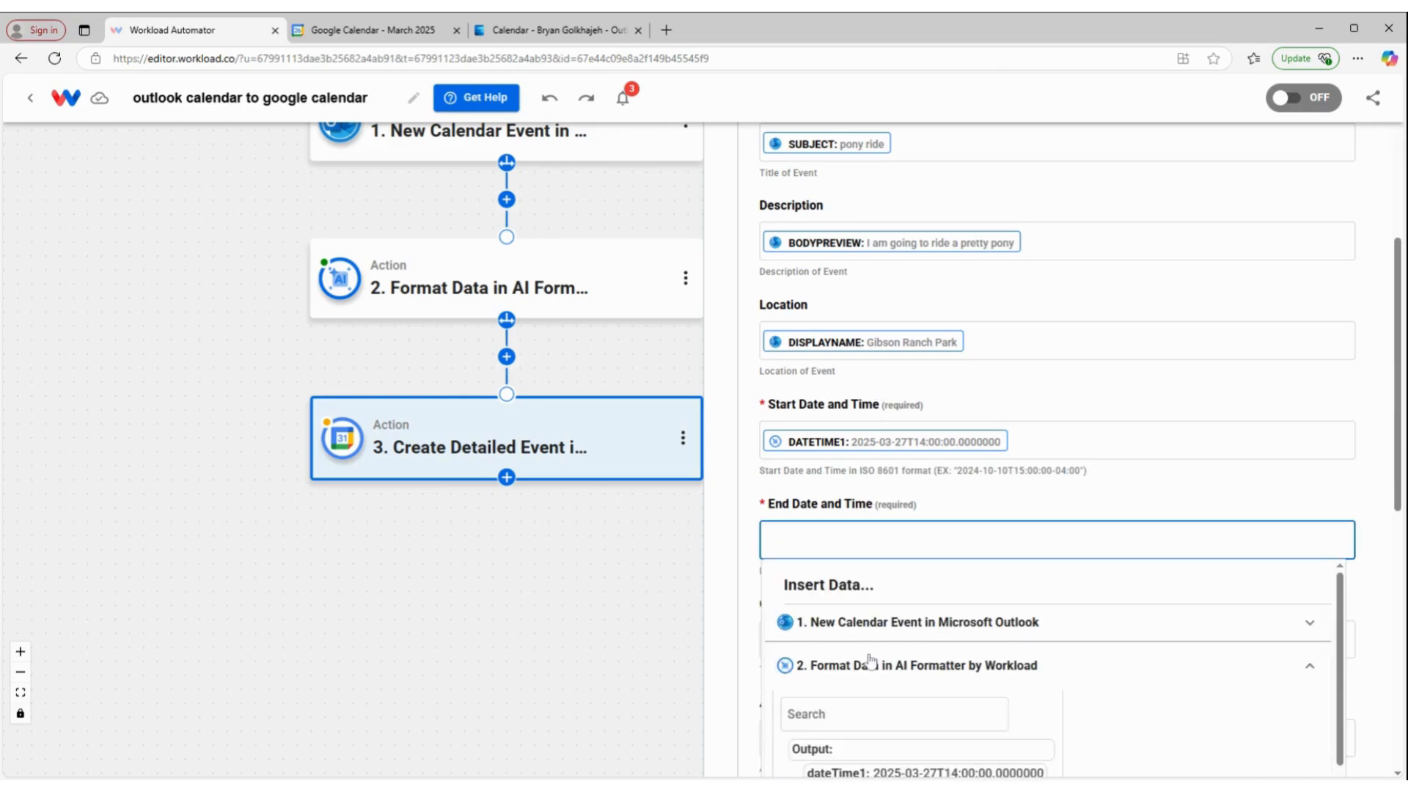
{"action": "scroll", "coordinate": [880, 660], "scroll_direction": "down", "scroll_amount": 2}
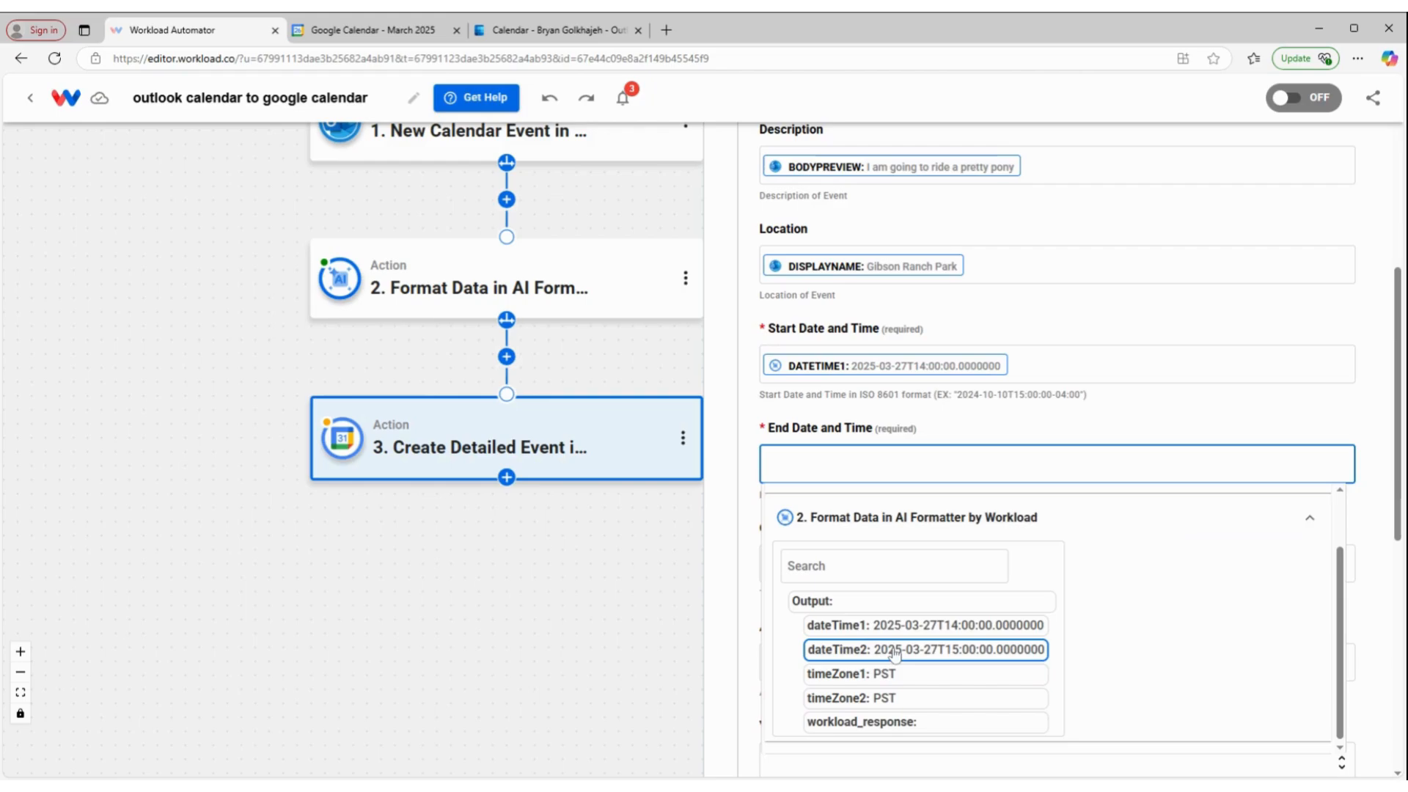
{"action": "left_click", "coordinate": [894, 650]}
Set the event's color to Banana and its visibility to Private.
{"action": "scroll", "coordinate": [916, 484], "scroll_direction": "down", "scroll_amount": 1}
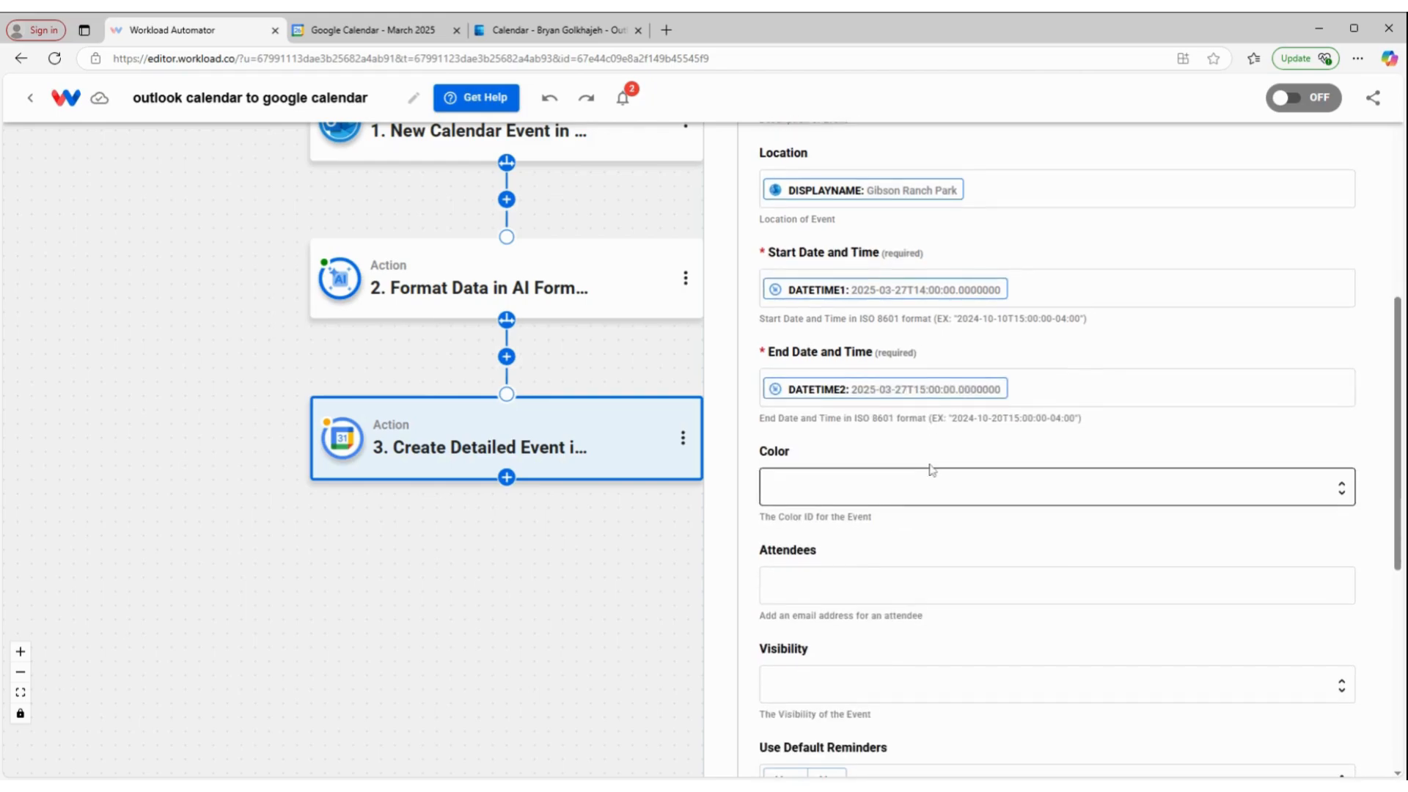
{"action": "left_click", "coordinate": [931, 469]}
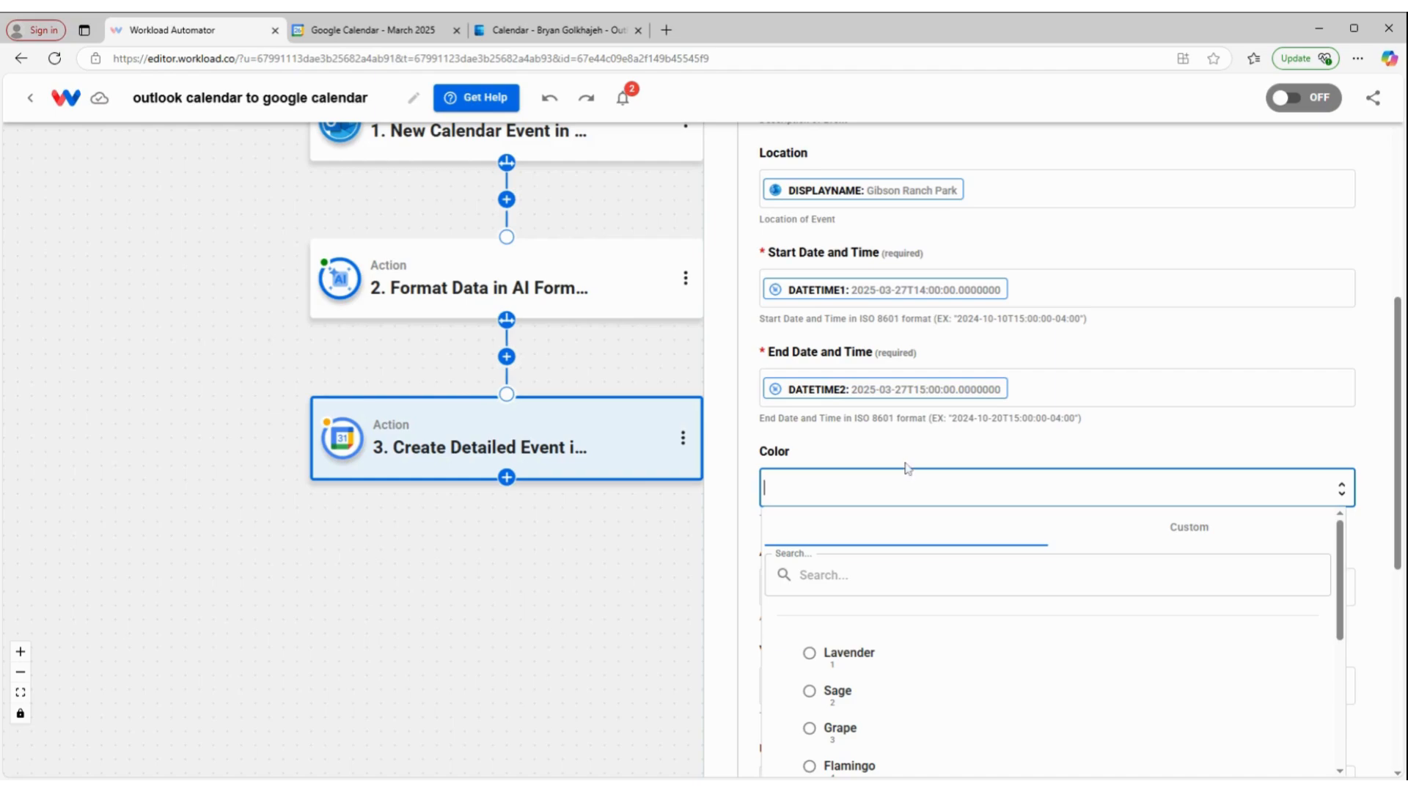
{"action": "scroll", "coordinate": [955, 665], "scroll_direction": "down", "scroll_amount": 1}
{"action": "left_click", "coordinate": [975, 664]}
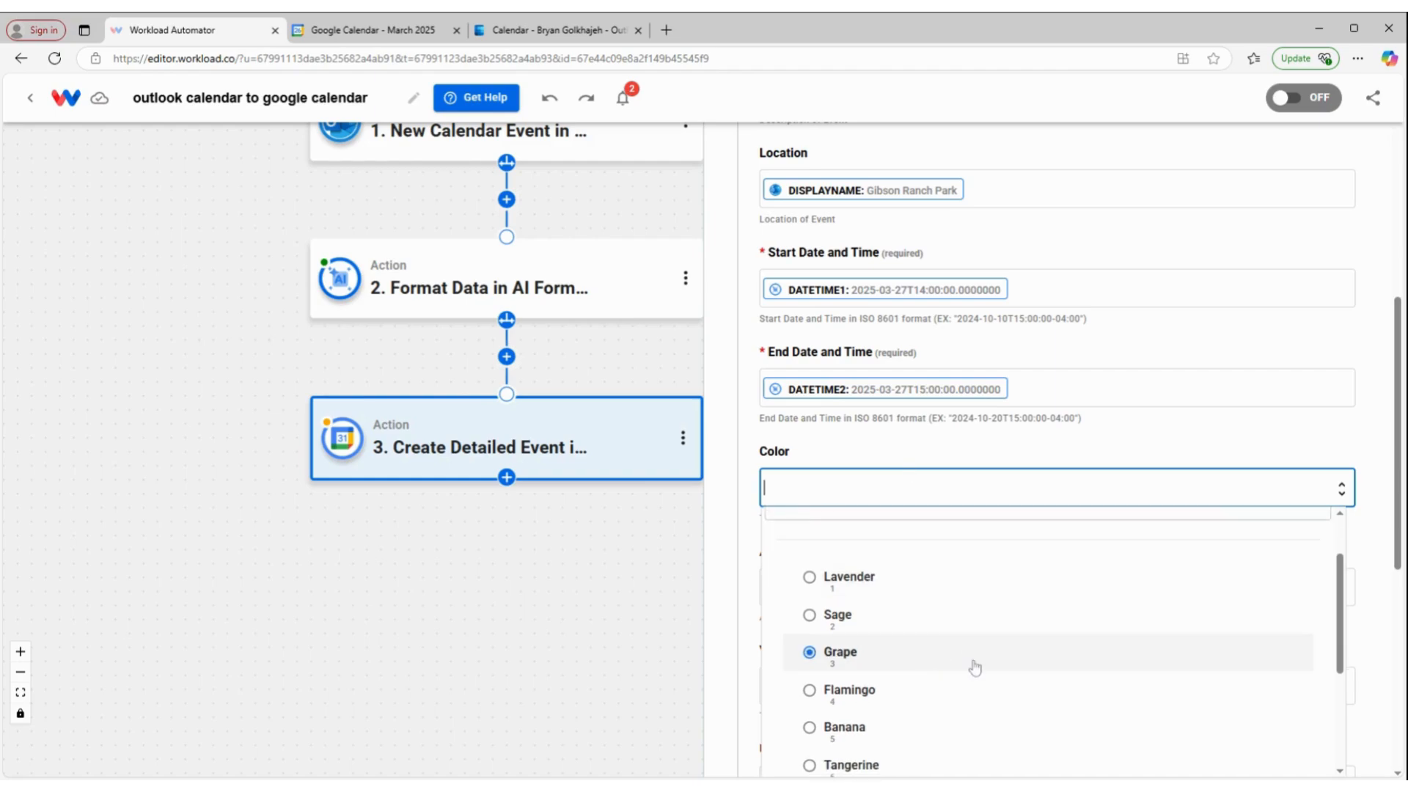
{"action": "left_click", "coordinate": [843, 727]}
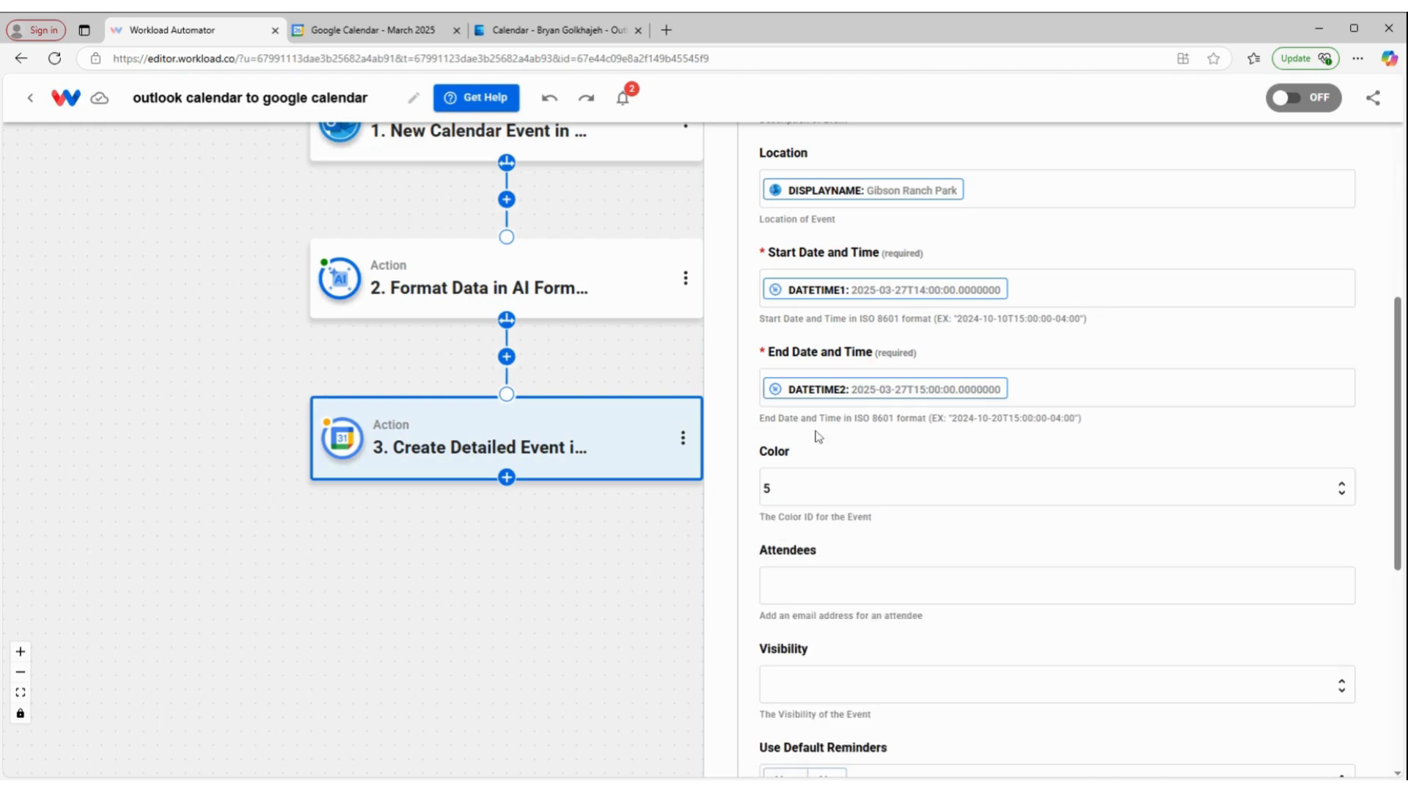
{"action": "scroll", "coordinate": [842, 495], "scroll_direction": "down", "scroll_amount": 2}
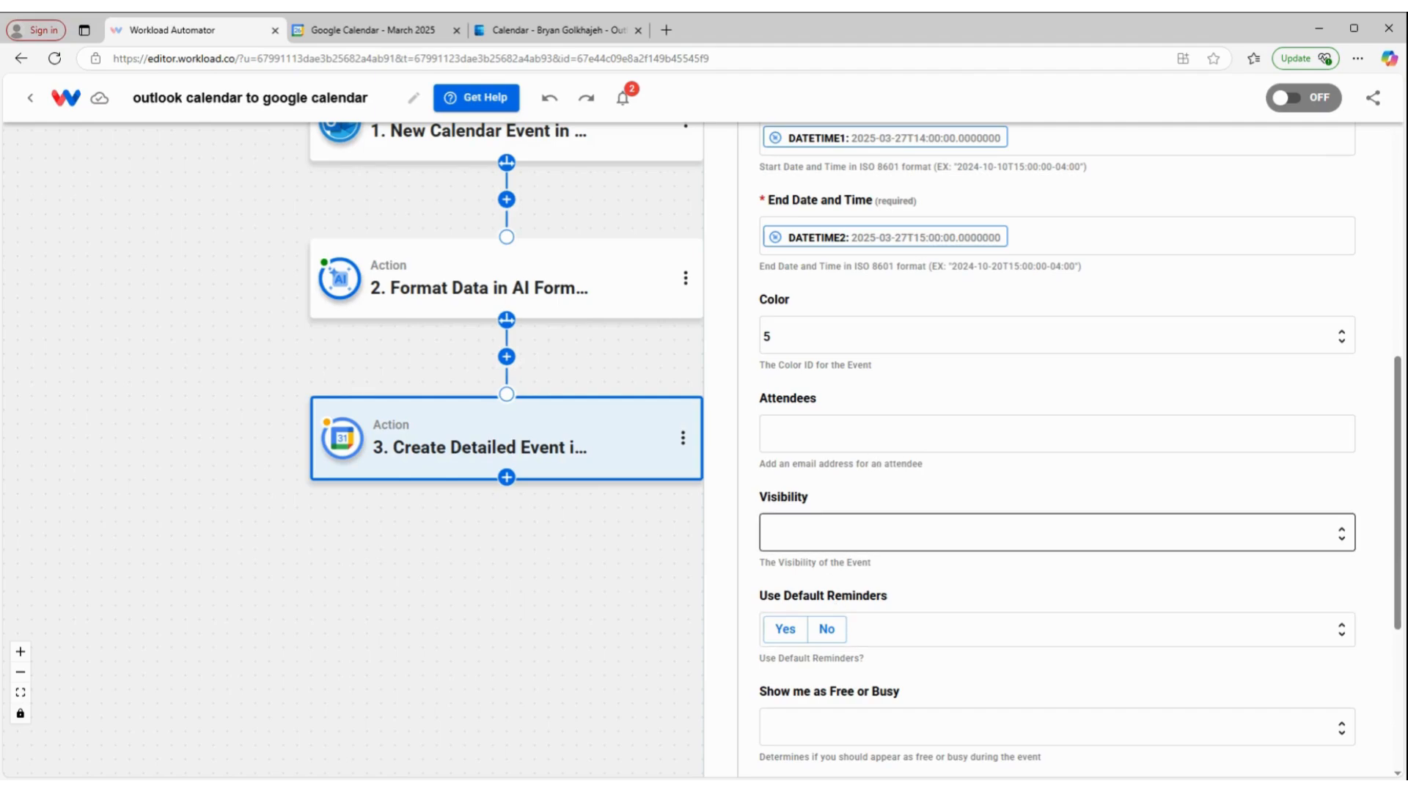
{"action": "left_click", "coordinate": [909, 533]}
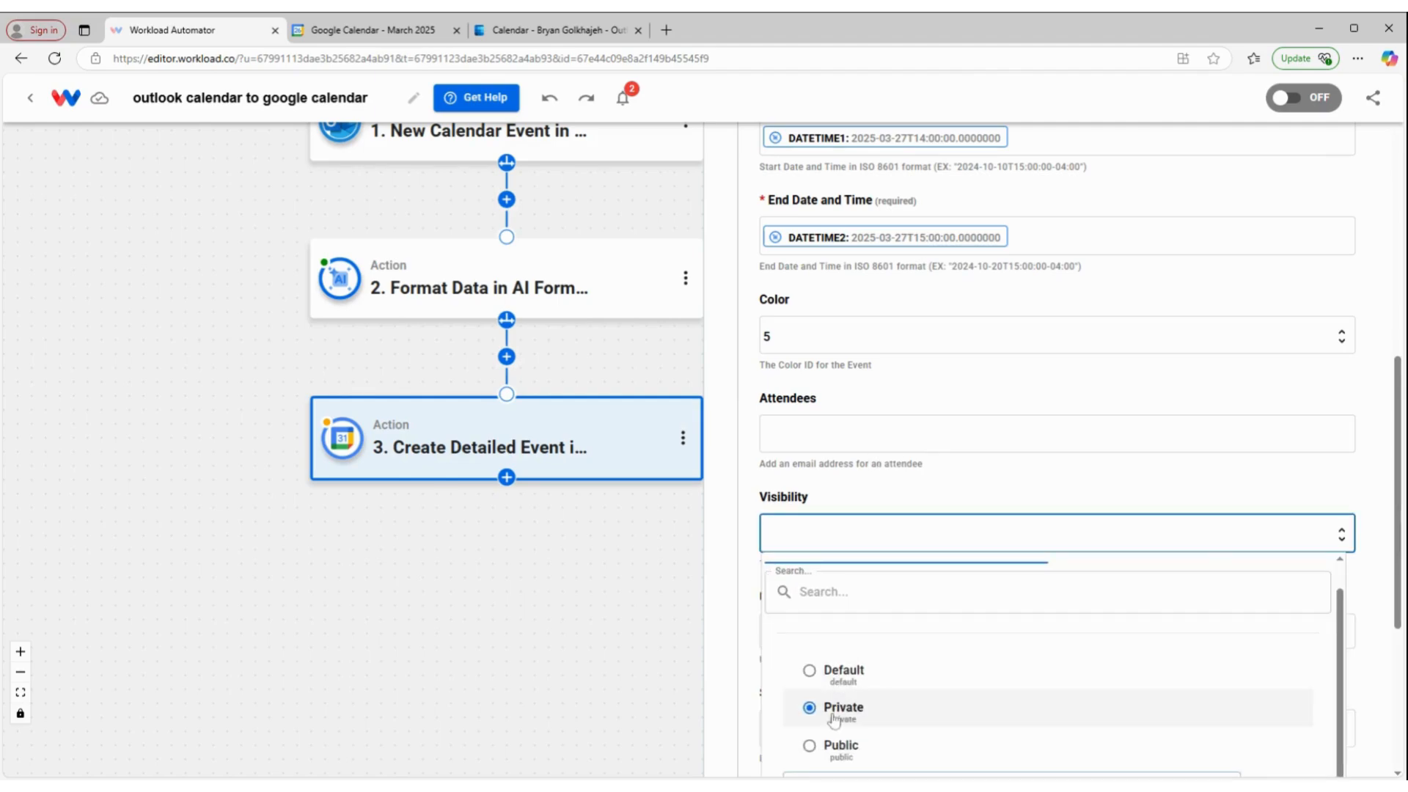
{"action": "left_click", "coordinate": [843, 735]}
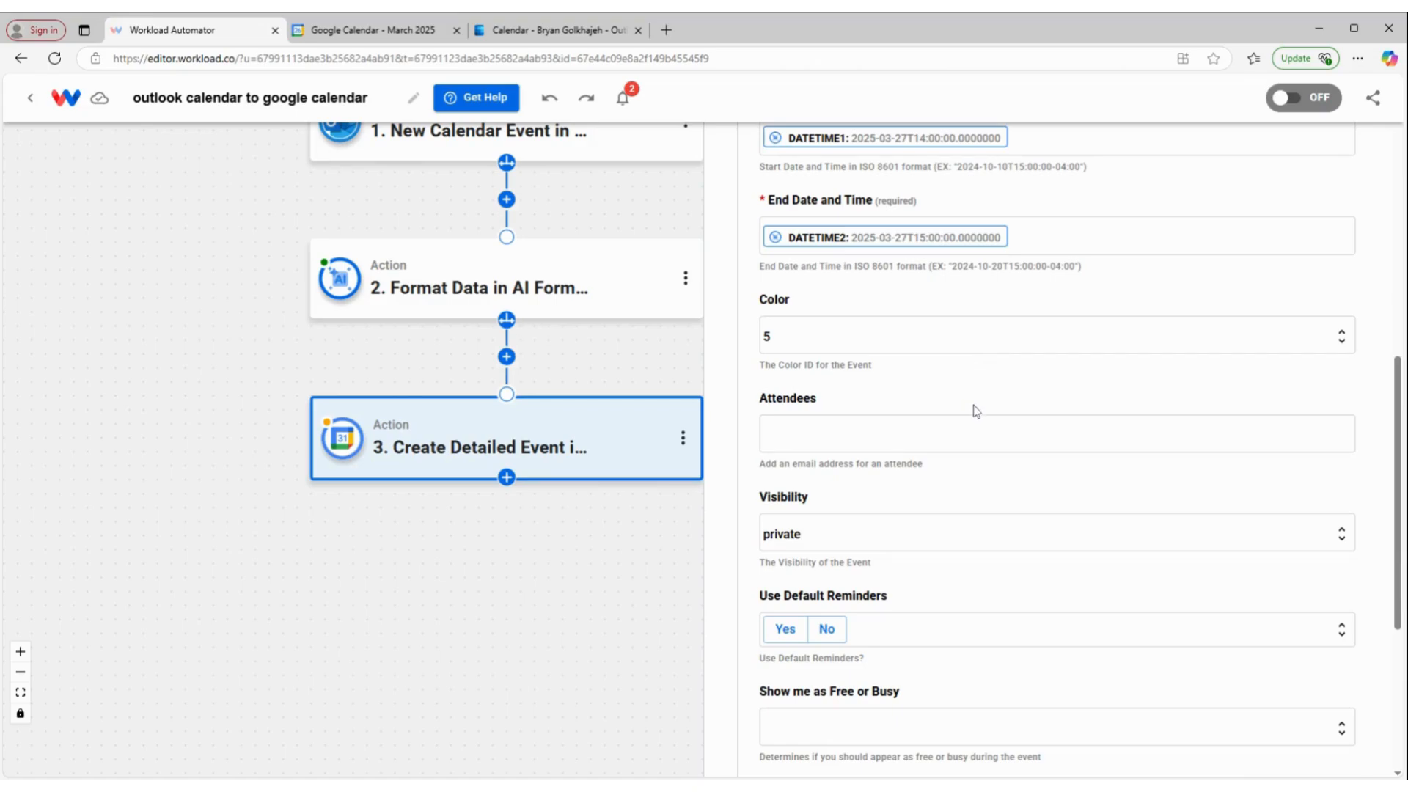
Choose Test Calendar as the Calendar ID and proceed to the action's test section.
{"action": "scroll", "coordinate": [987, 392], "scroll_direction": "down", "scroll_amount": 5}
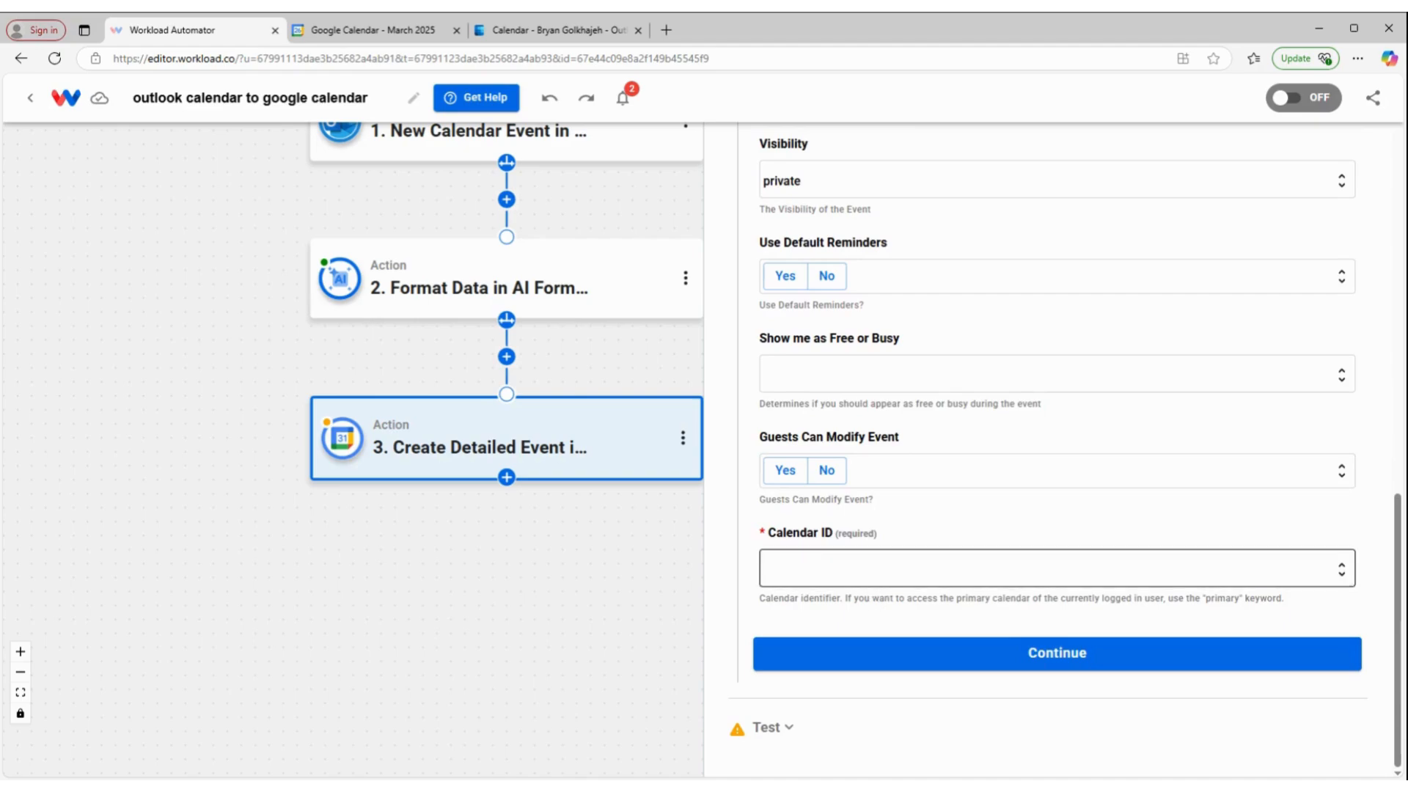
{"action": "left_click", "coordinate": [851, 576]}
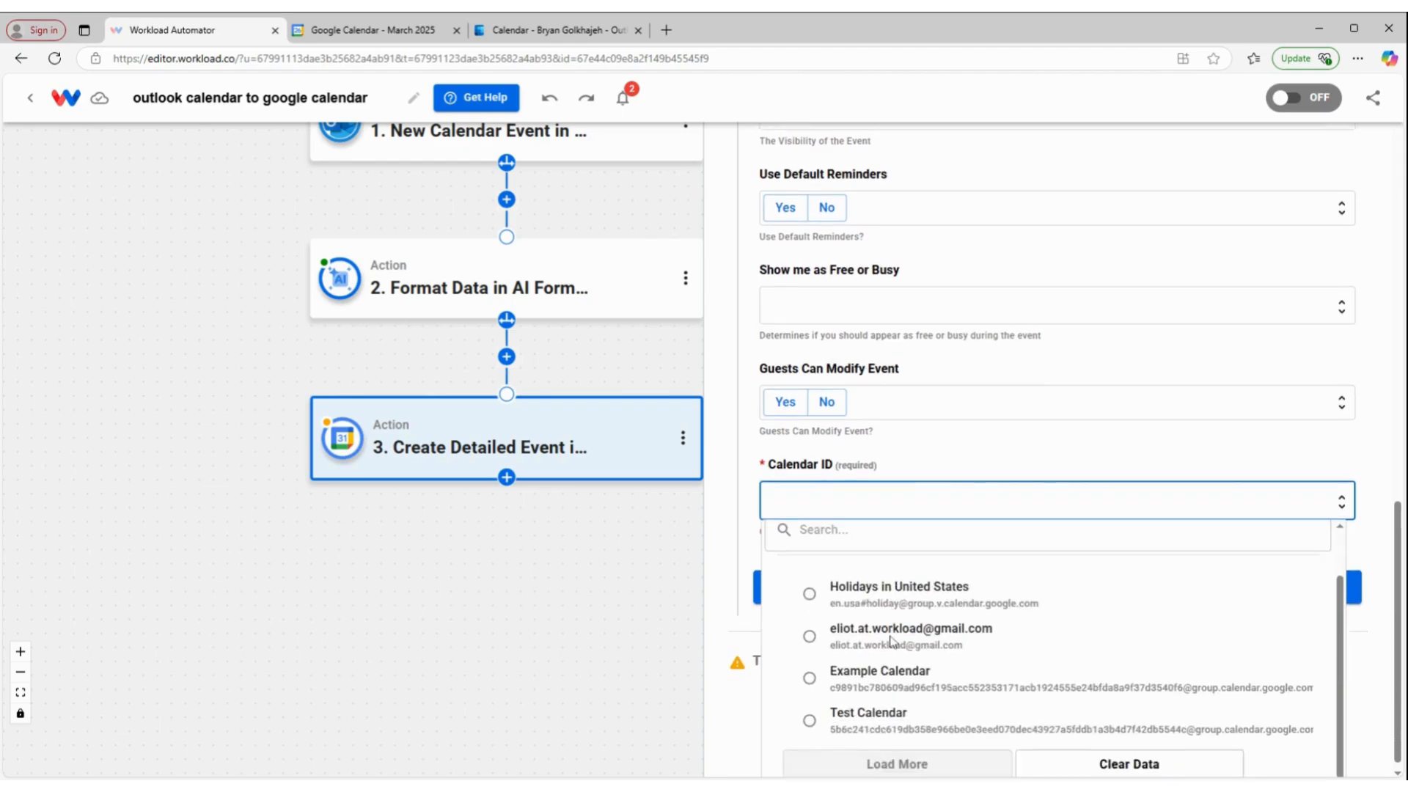
{"action": "left_click", "coordinate": [865, 706]}
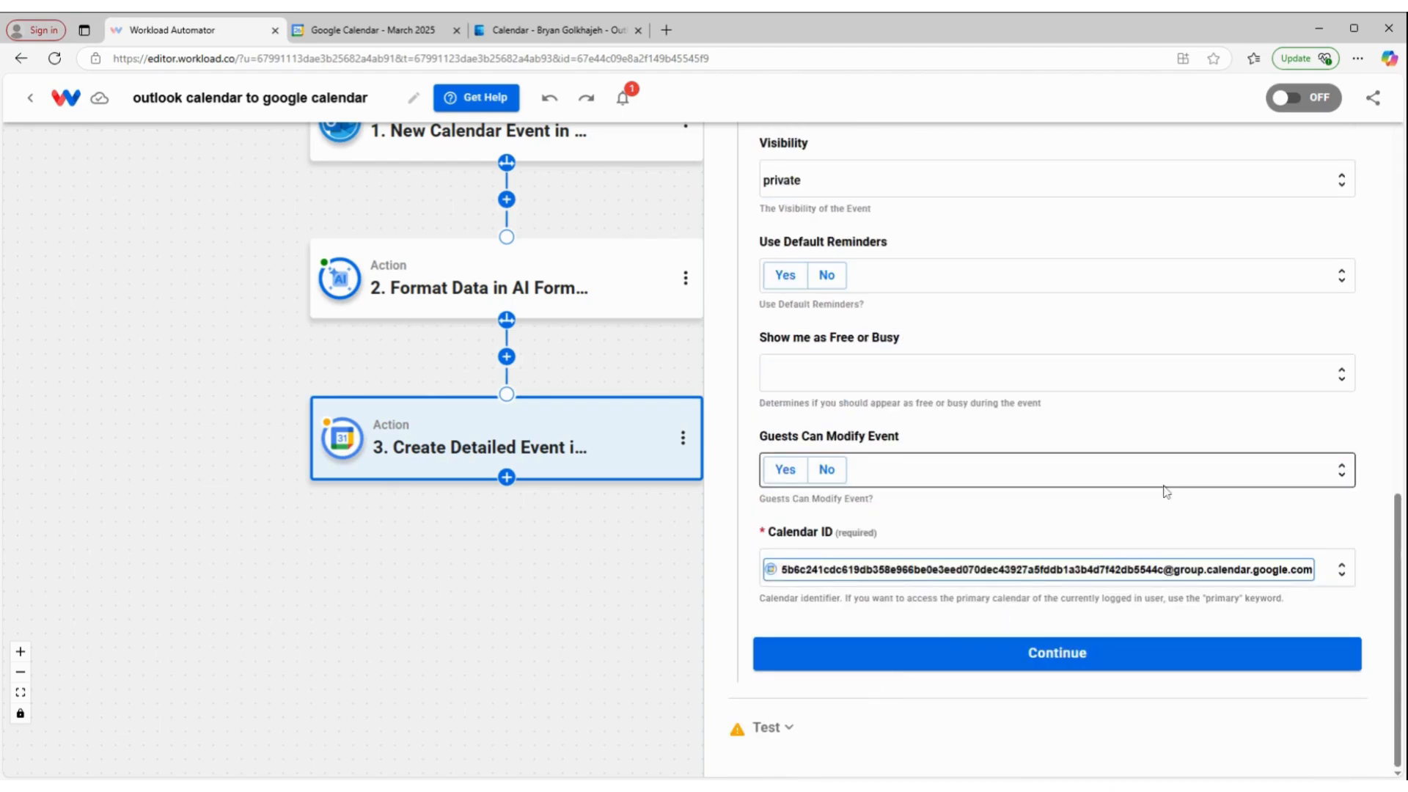
{"action": "left_click", "coordinate": [992, 664]}
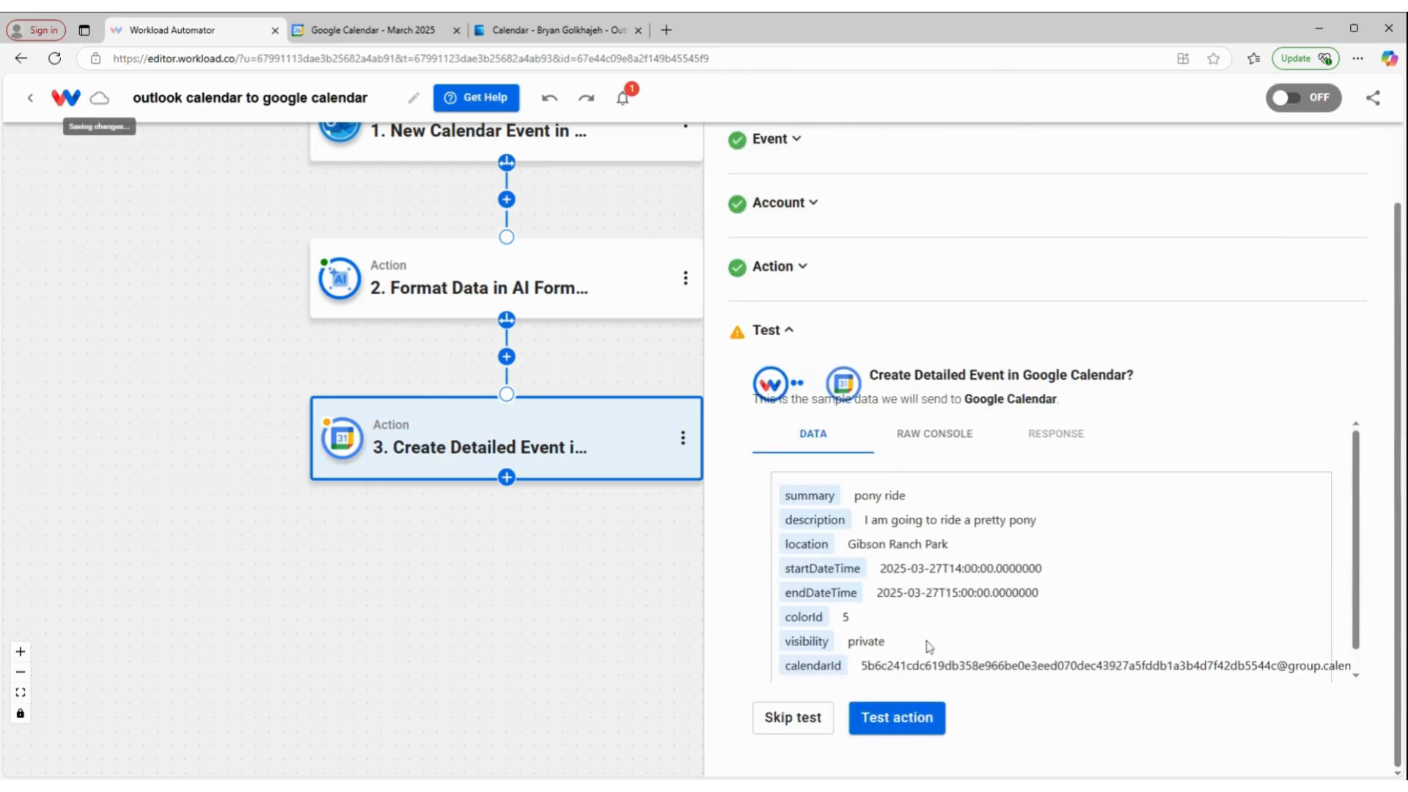
Test the Create Detailed Event action with the sample data, review the returned data and finish that step's setup.
{"action": "left_click", "coordinate": [916, 715]}
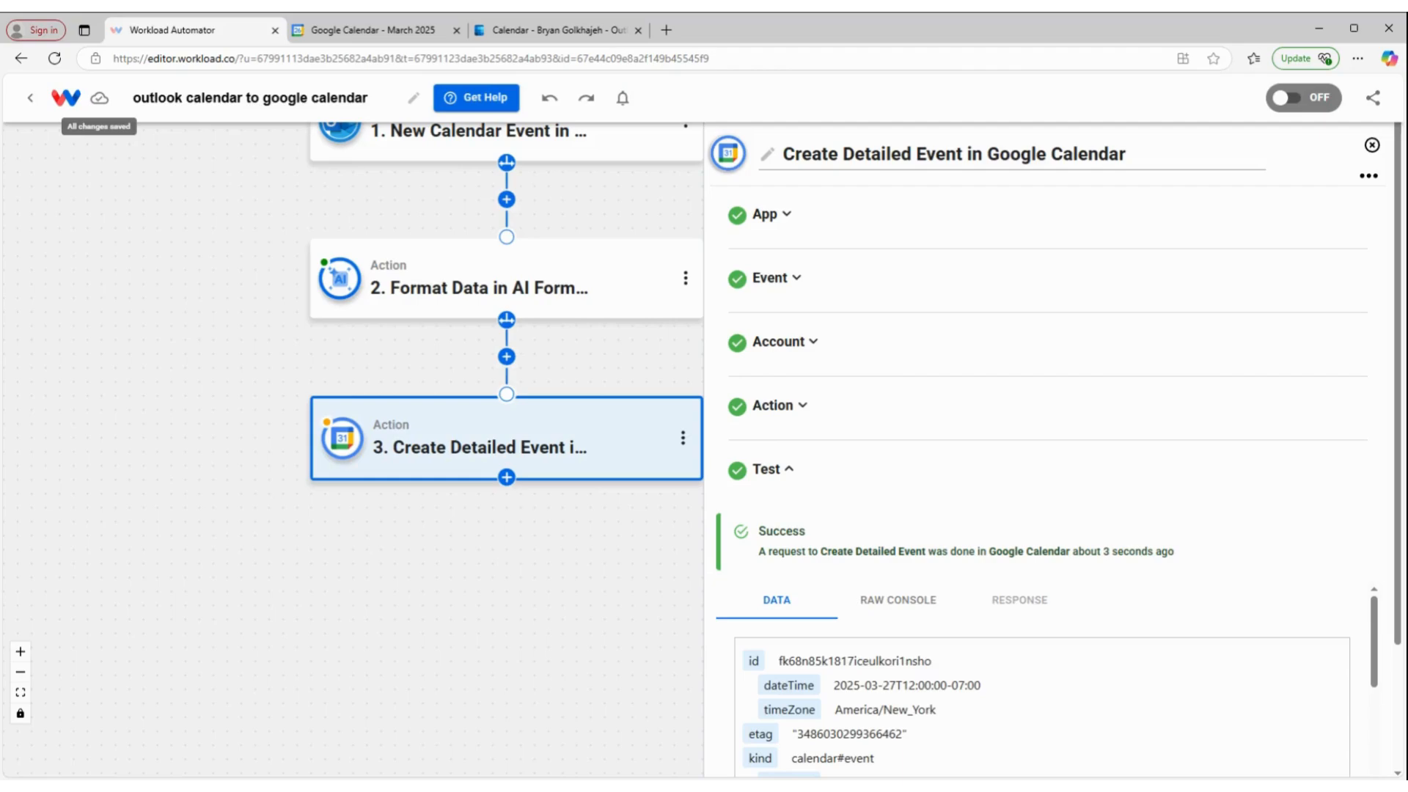
{"action": "scroll", "coordinate": [907, 676], "scroll_direction": "down", "scroll_amount": 5}
{"action": "scroll", "coordinate": [908, 679], "scroll_direction": "down", "scroll_amount": 5}
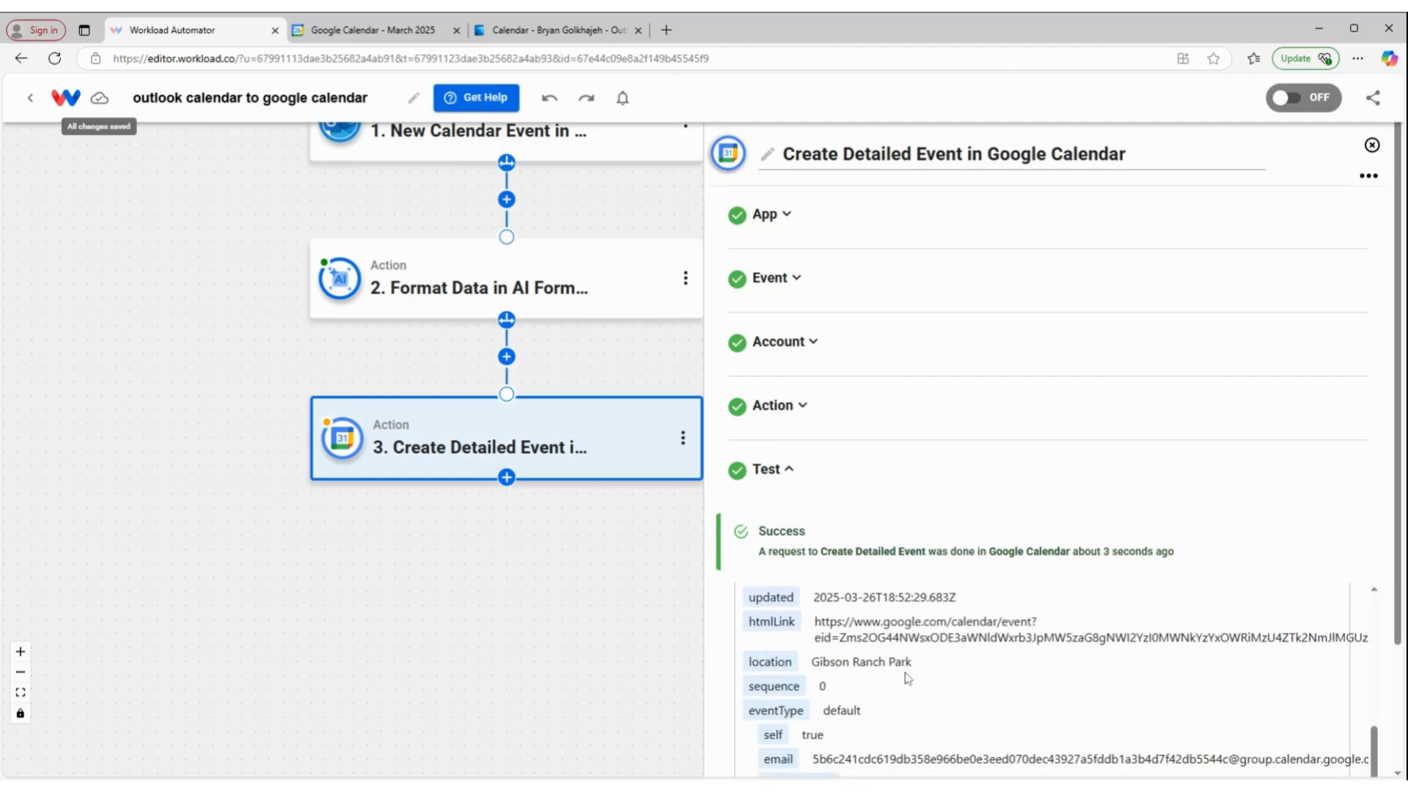
{"action": "scroll", "coordinate": [953, 645], "scroll_direction": "down", "scroll_amount": 2}
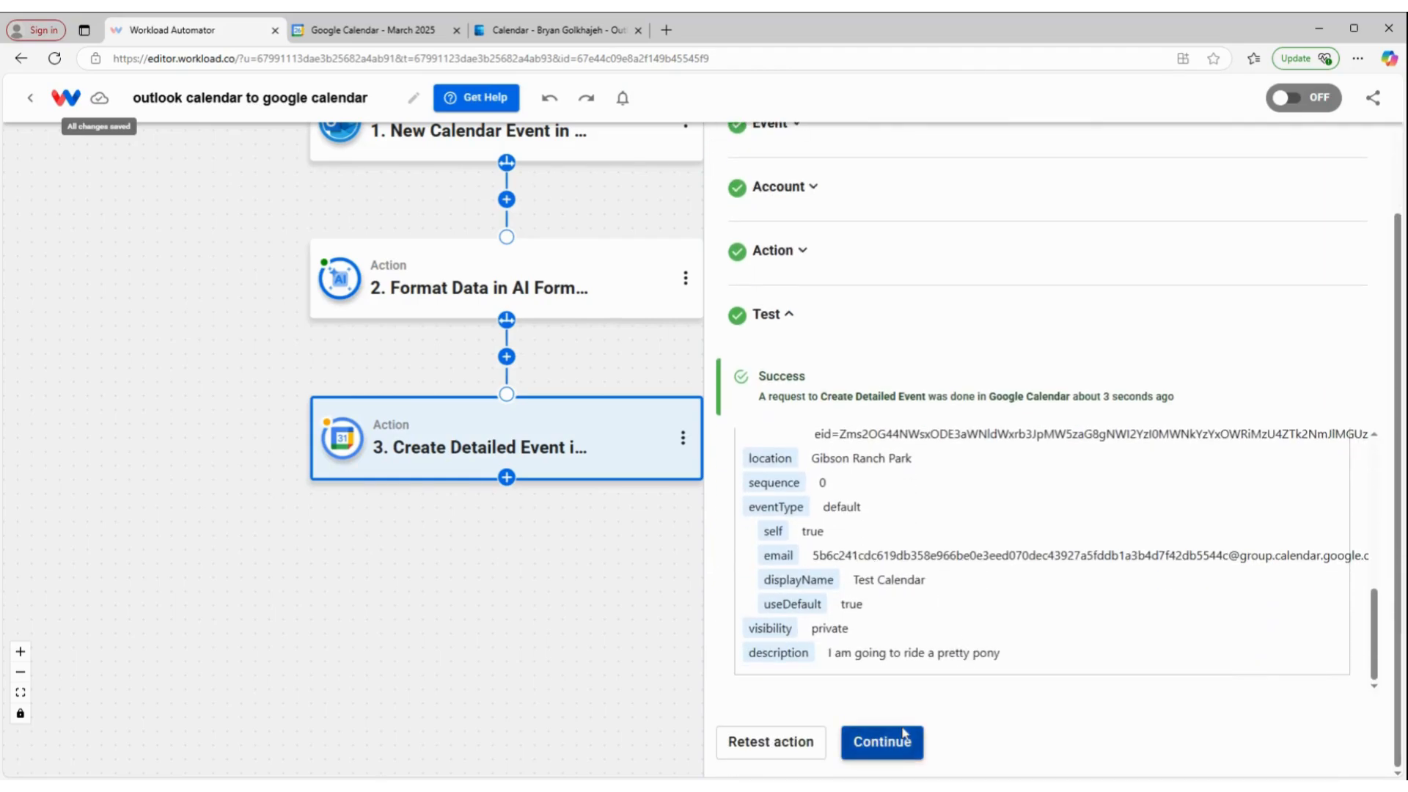
{"action": "left_click", "coordinate": [882, 742]}
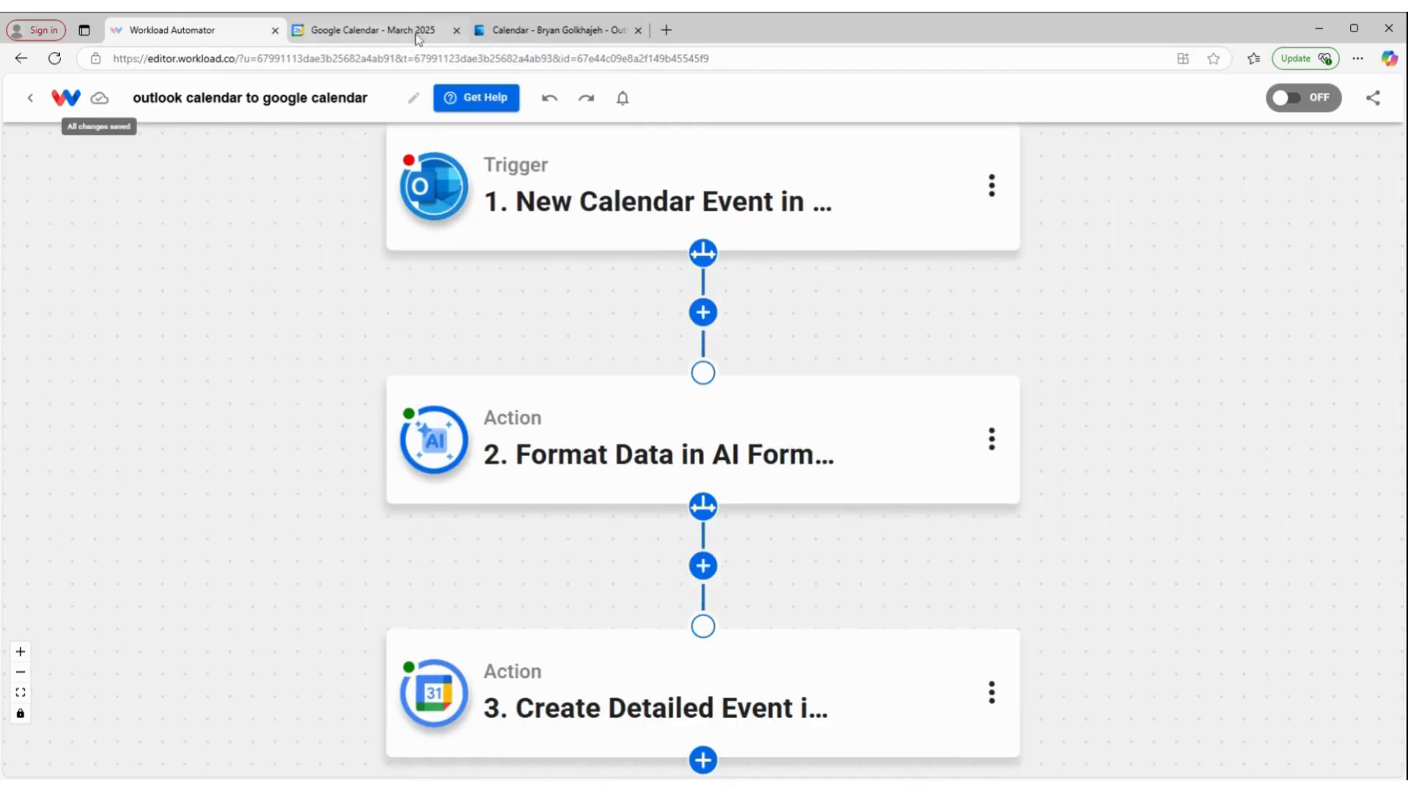
Switch to Google Calendar, dismiss the open math bowl details and check the details of the pony ride event on March 27.
{"action": "left_click", "coordinate": [393, 33]}
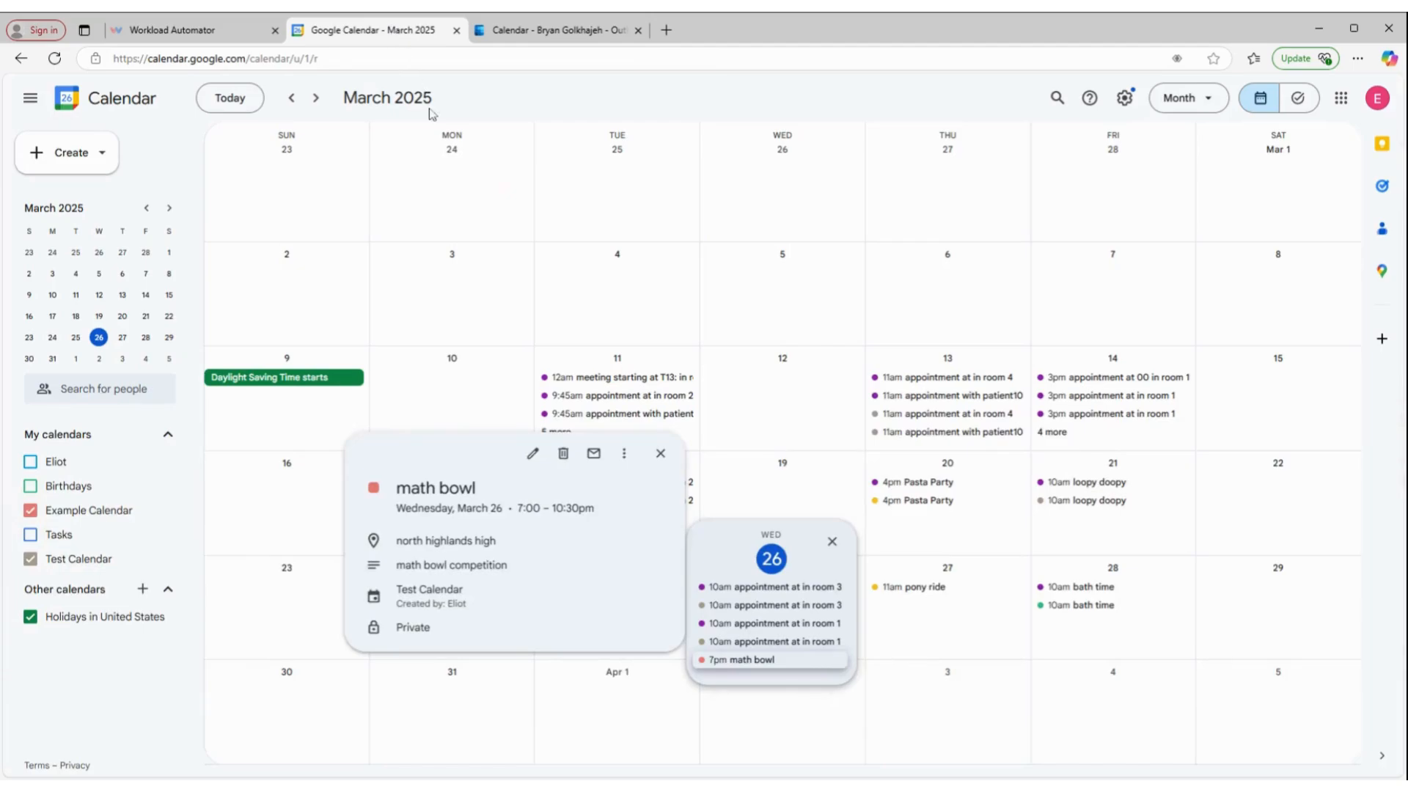
{"action": "left_click", "coordinate": [814, 305]}
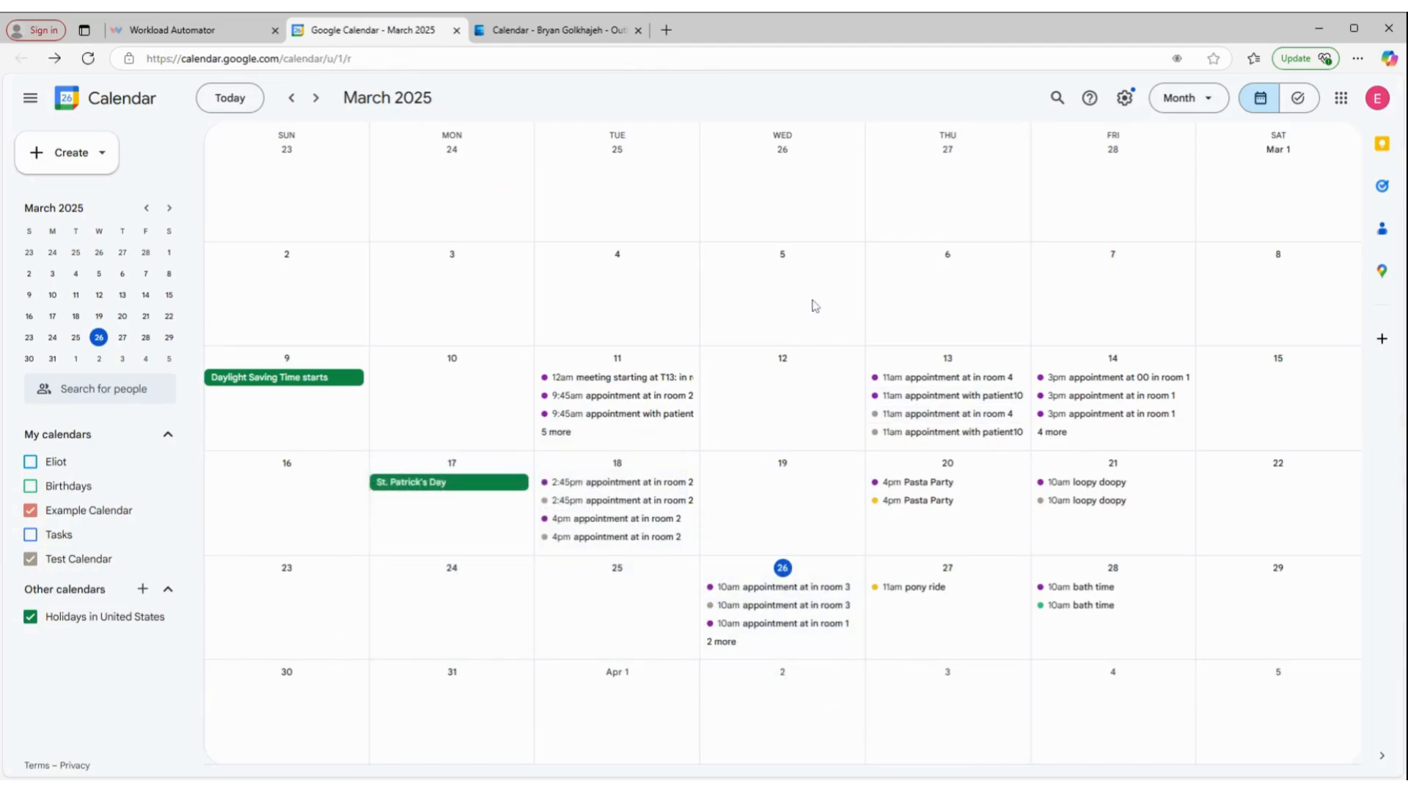
{"action": "left_click", "coordinate": [944, 594]}
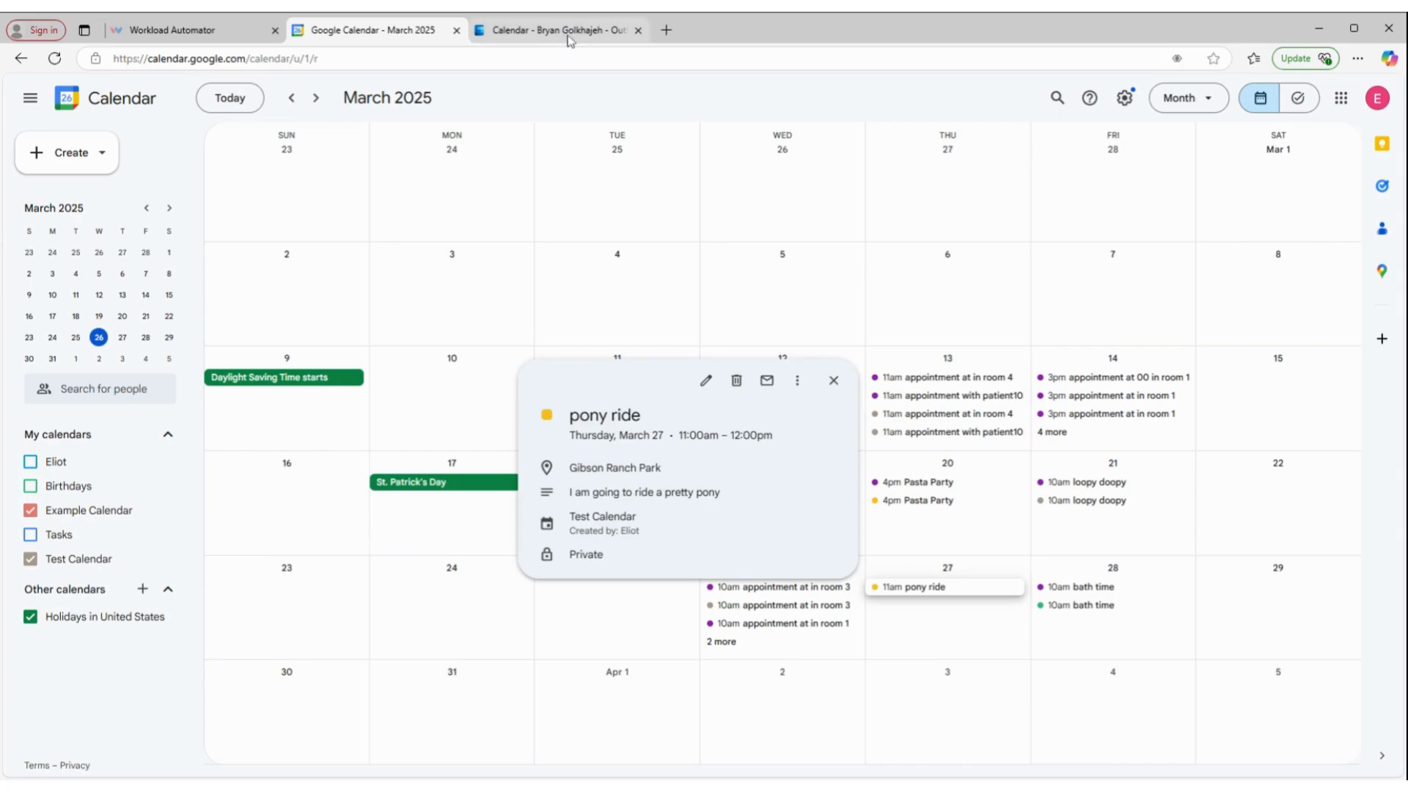
Return to the Workload automation, open the New Calendar Event trigger and activate the workflow.
{"action": "left_click", "coordinate": [211, 35]}
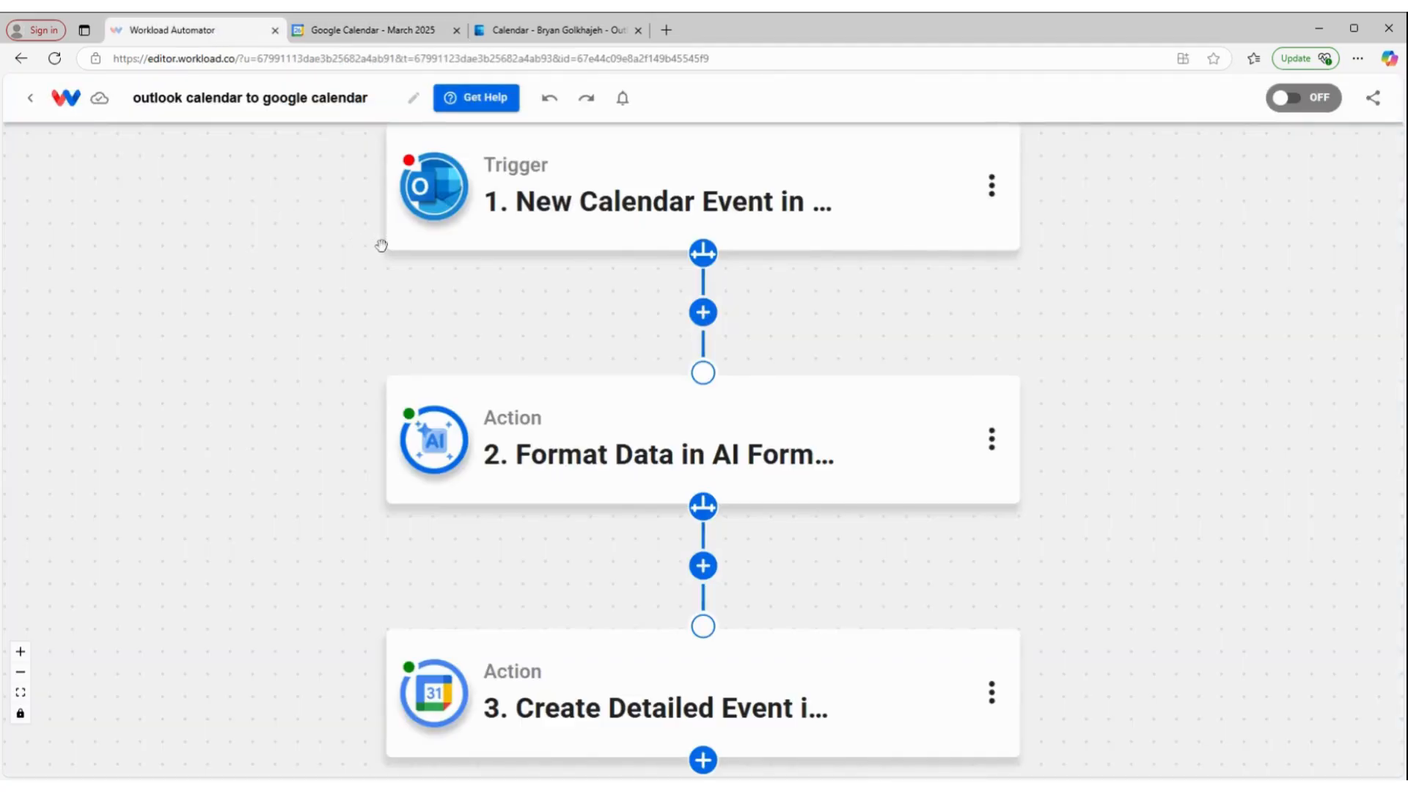
{"action": "scroll", "coordinate": [506, 411], "scroll_direction": "up", "scroll_amount": 1}
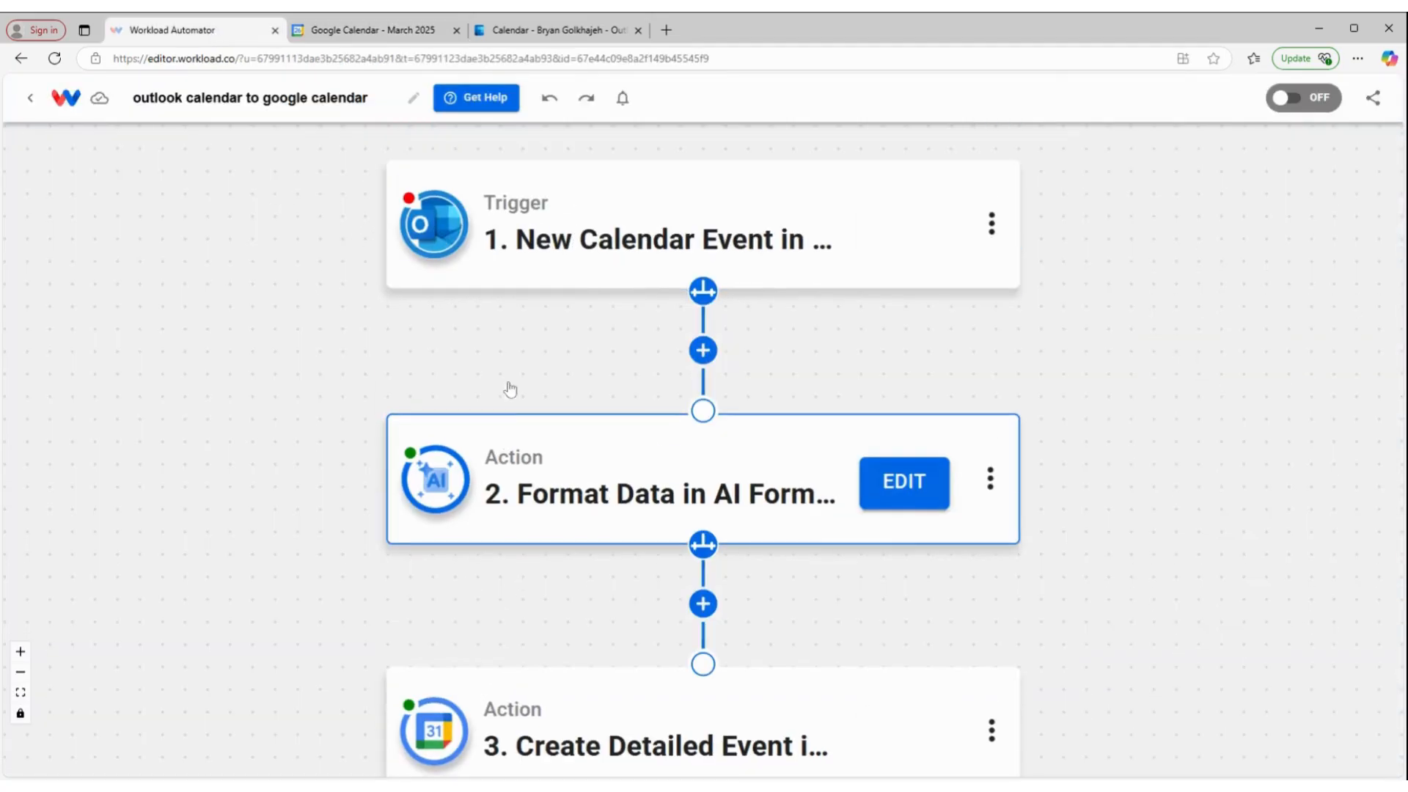
{"action": "left_click", "coordinate": [550, 220]}
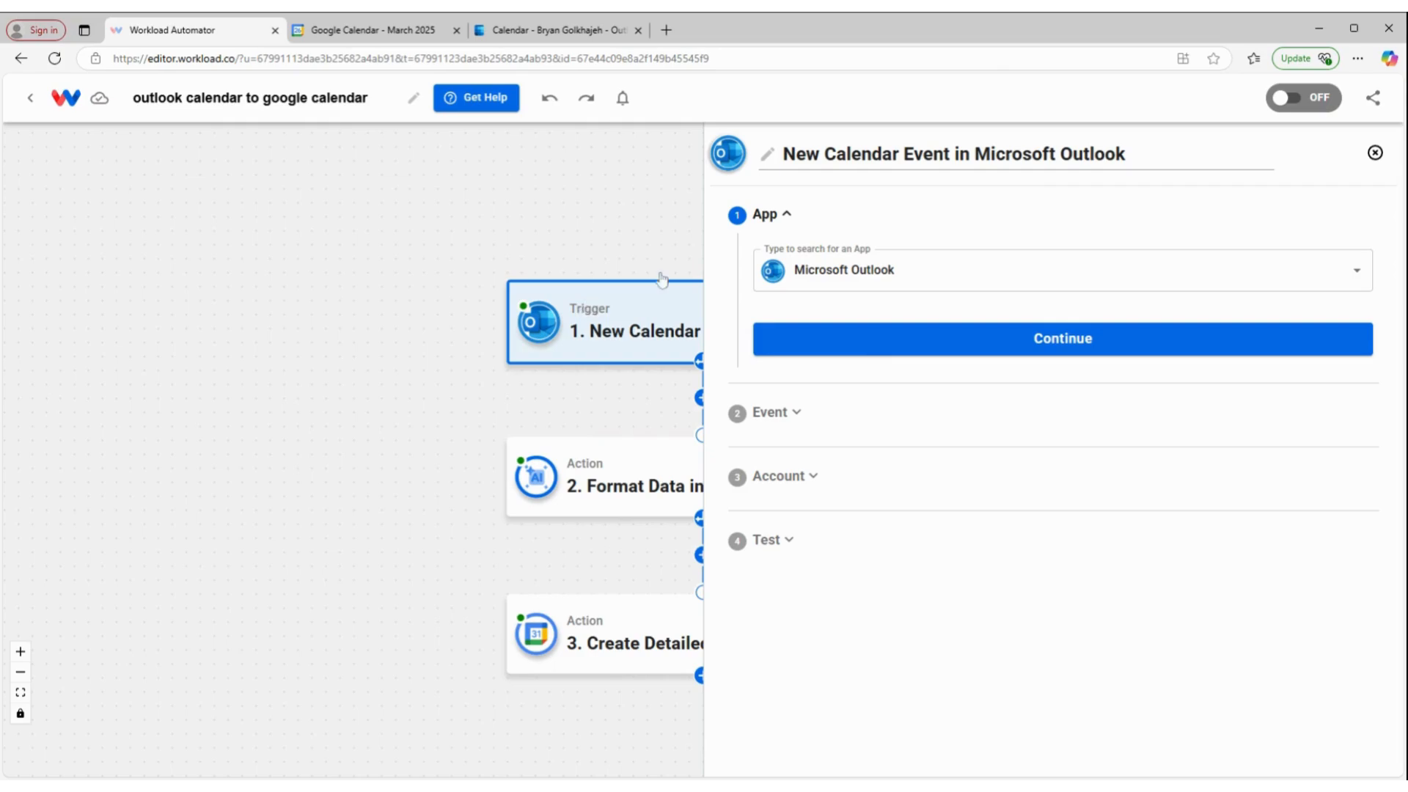
{"action": "left_click", "coordinate": [1283, 98]}
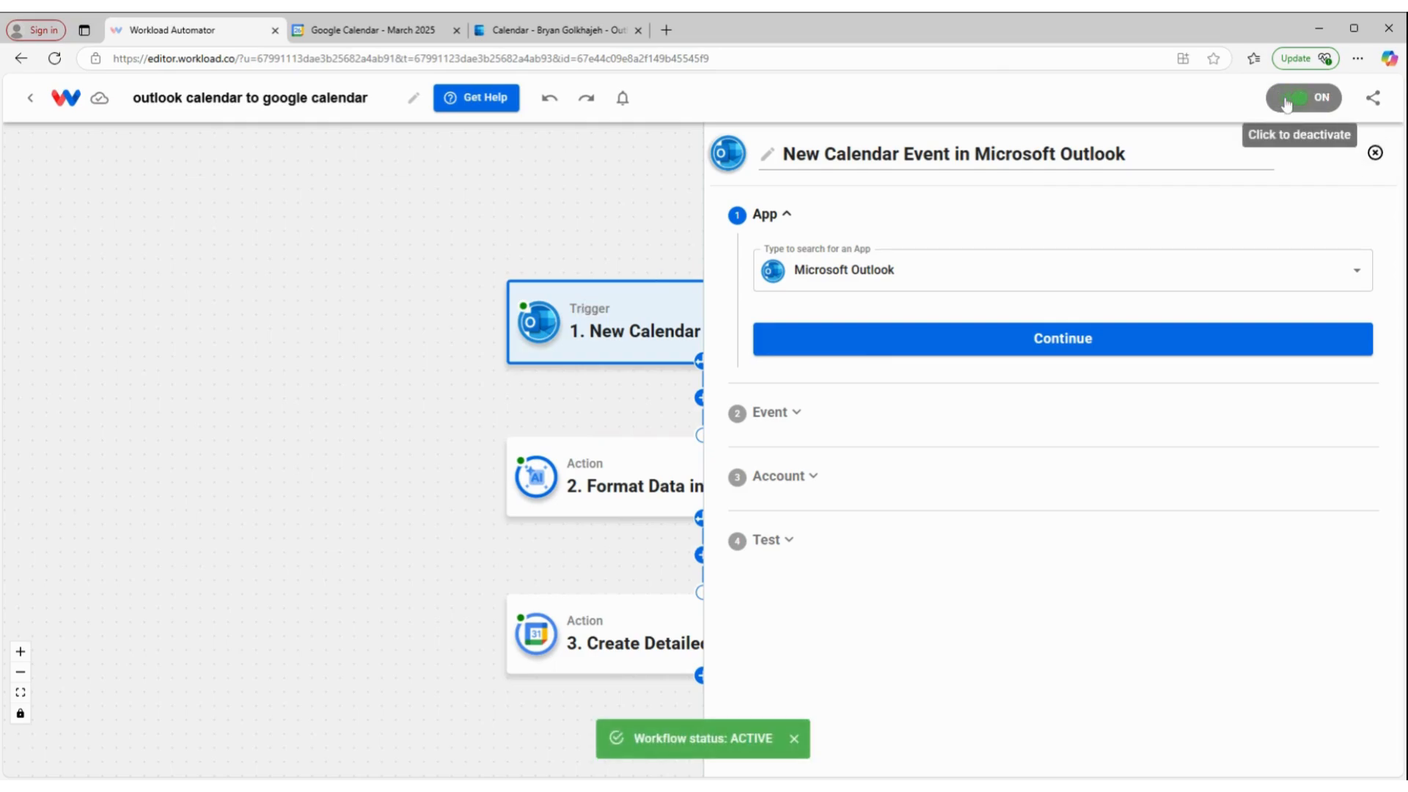